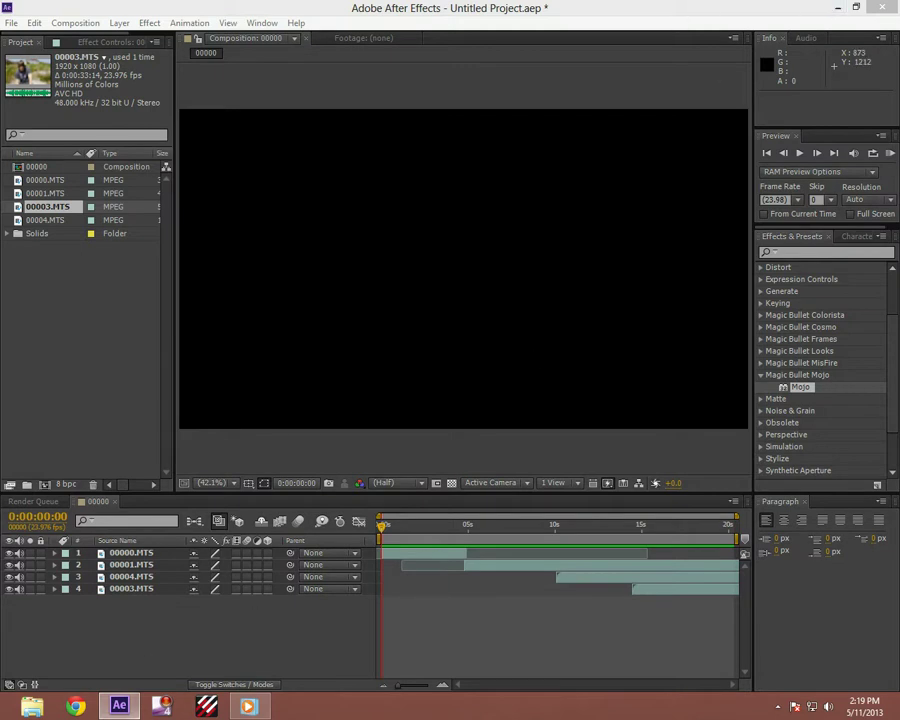
Play the finished test video in Windows Media Player until the Play again screen appears
click(249, 706)
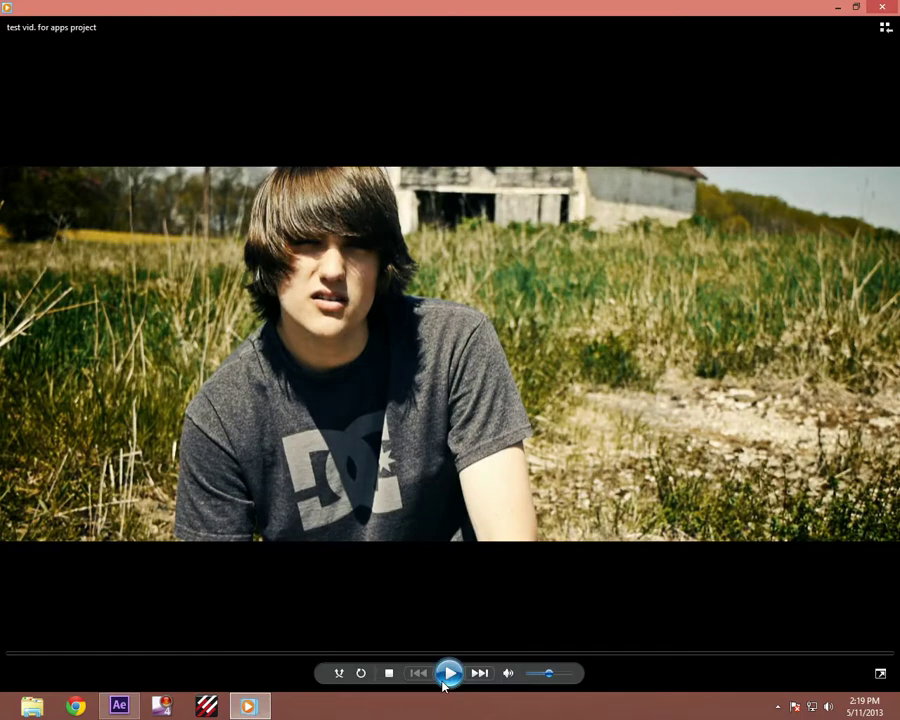
click(449, 673)
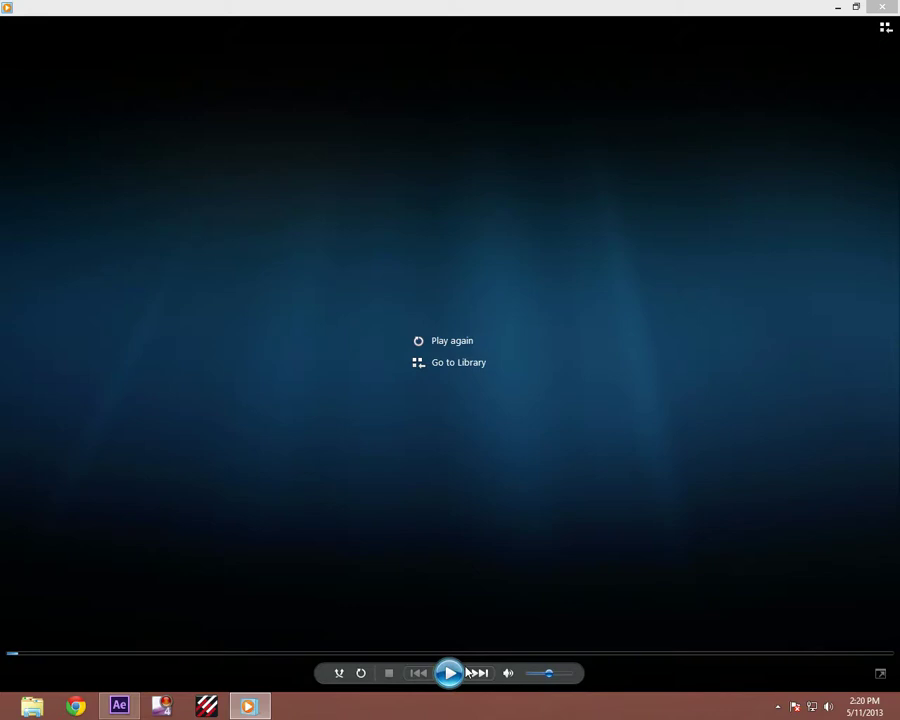
Back in After Effects, scrub composition 00000 around 0:00:11:15 to preview the four MTS clips
click(122, 704)
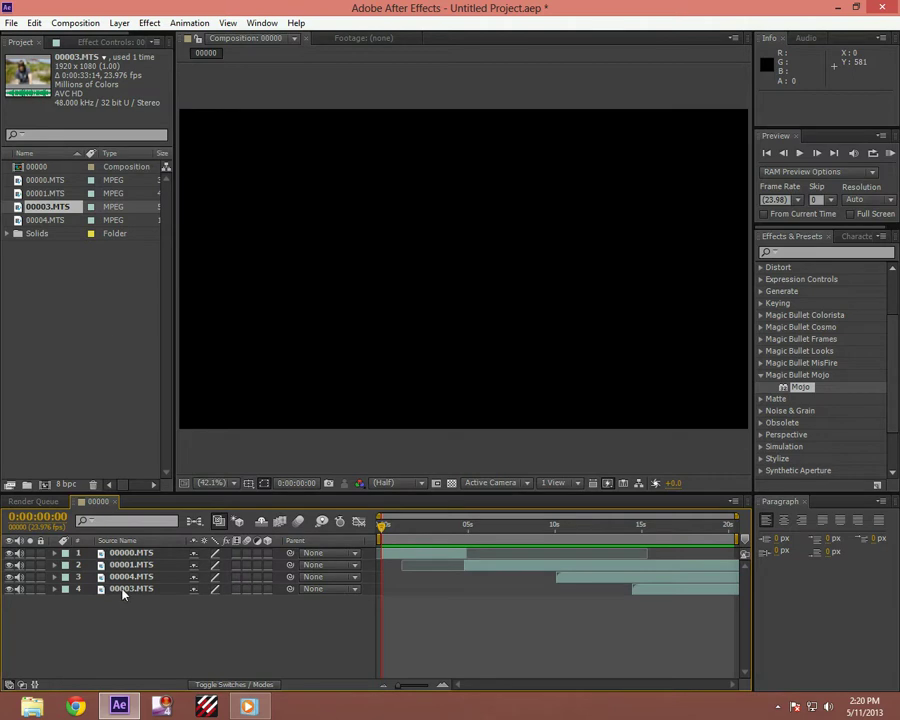
click(110, 553)
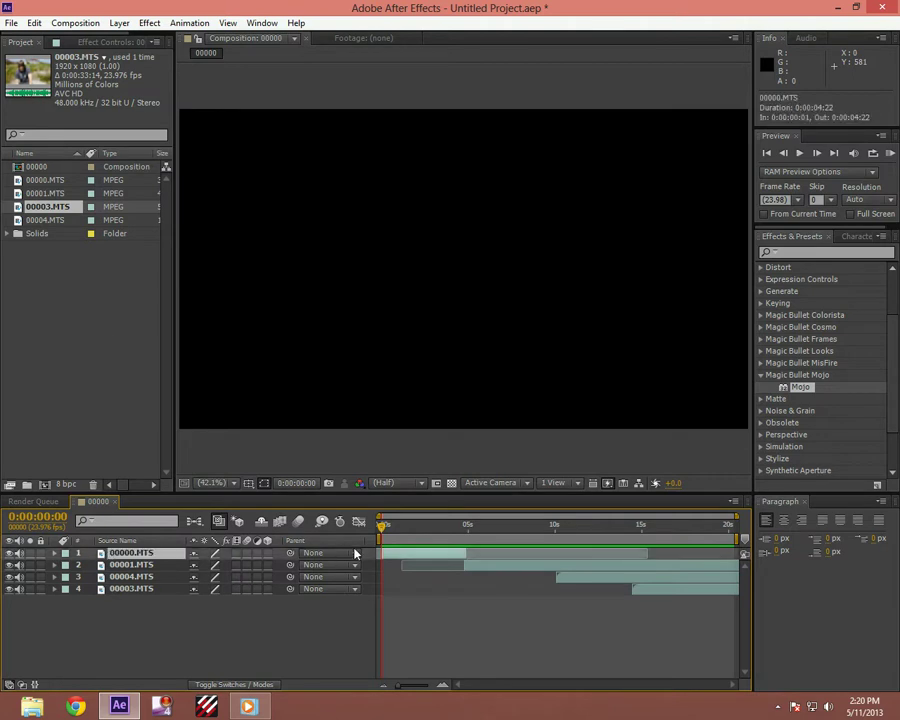
drag(397, 538, 585, 528)
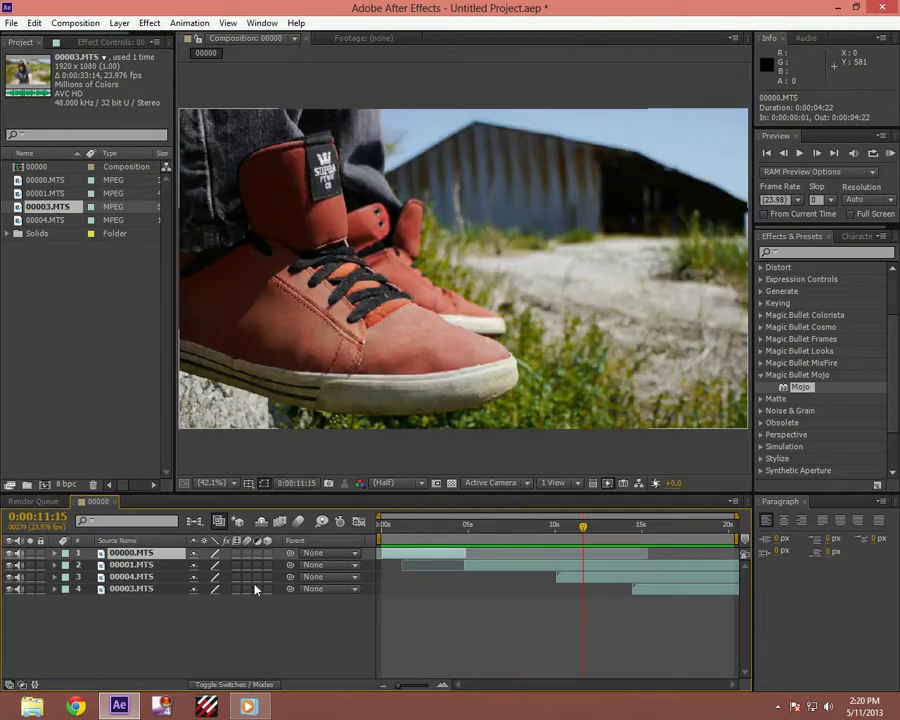
click(156, 567)
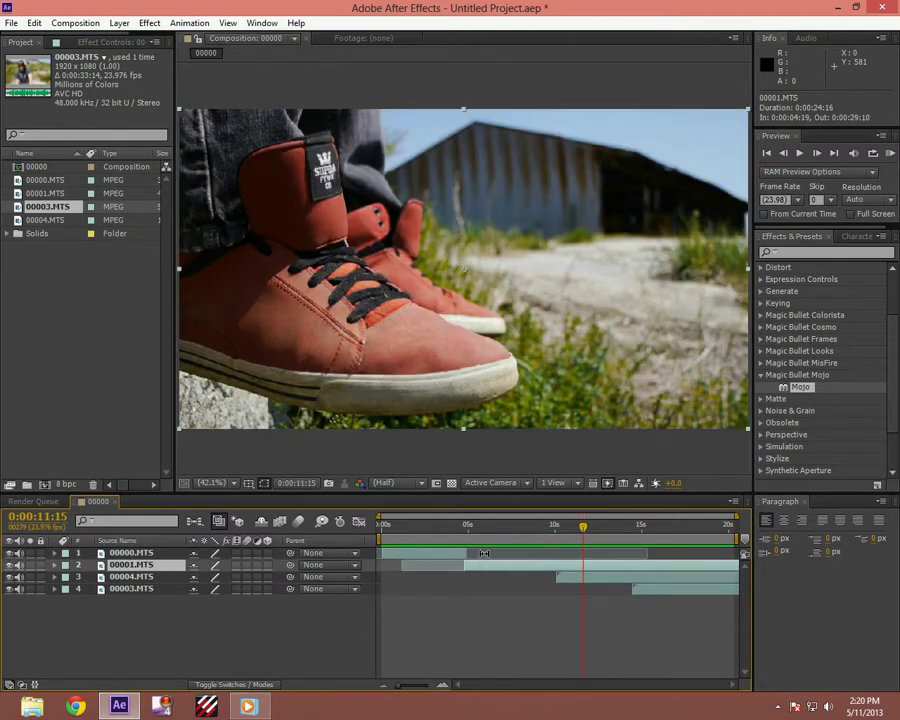
drag(488, 541, 567, 527)
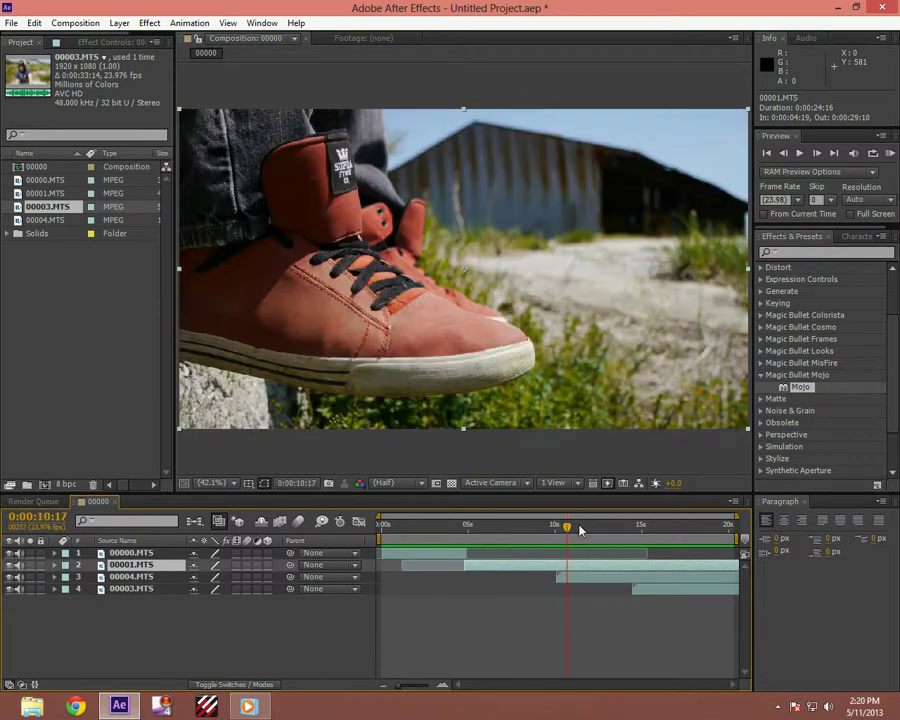
mouse_move(475, 541)
mouse_down()
mouse_move(518, 528)
mouse_move(483, 532)
mouse_up()
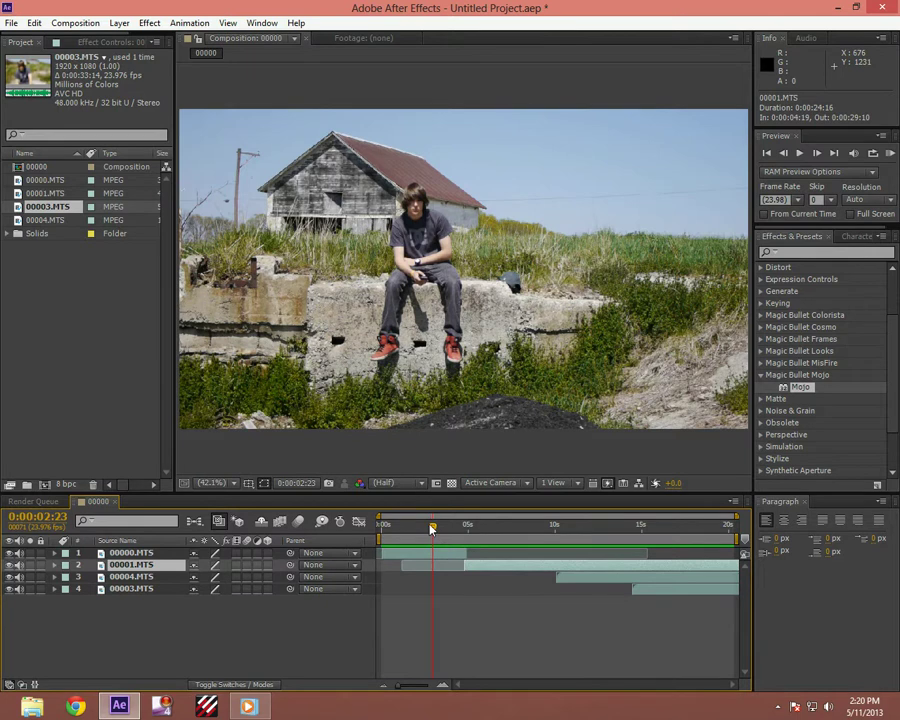
drag(432, 529, 390, 527)
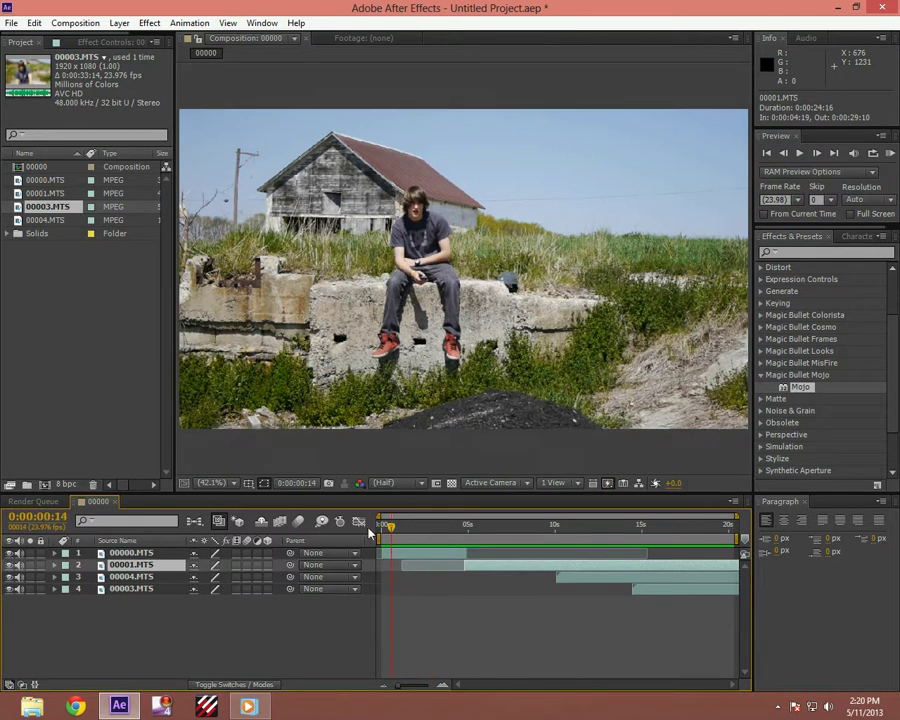
click(55, 553)
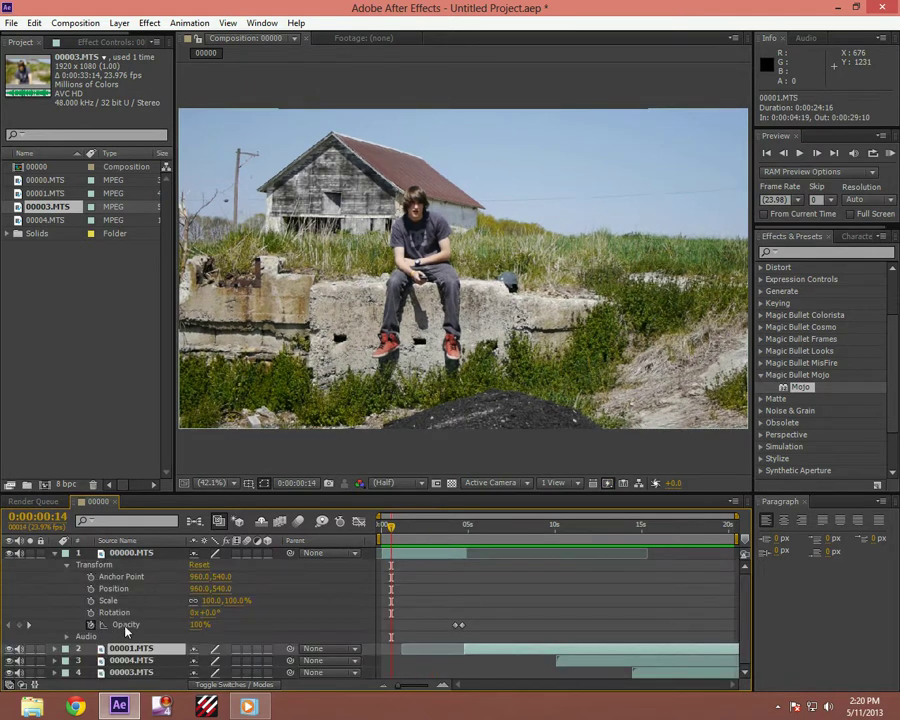
drag(390, 527, 443, 527)
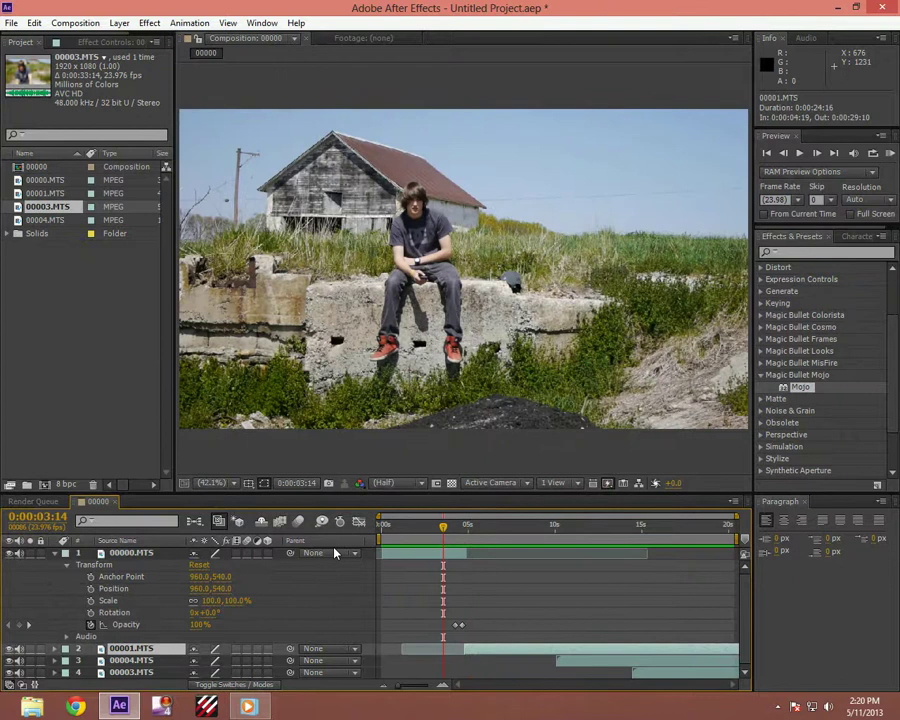
click(55, 552)
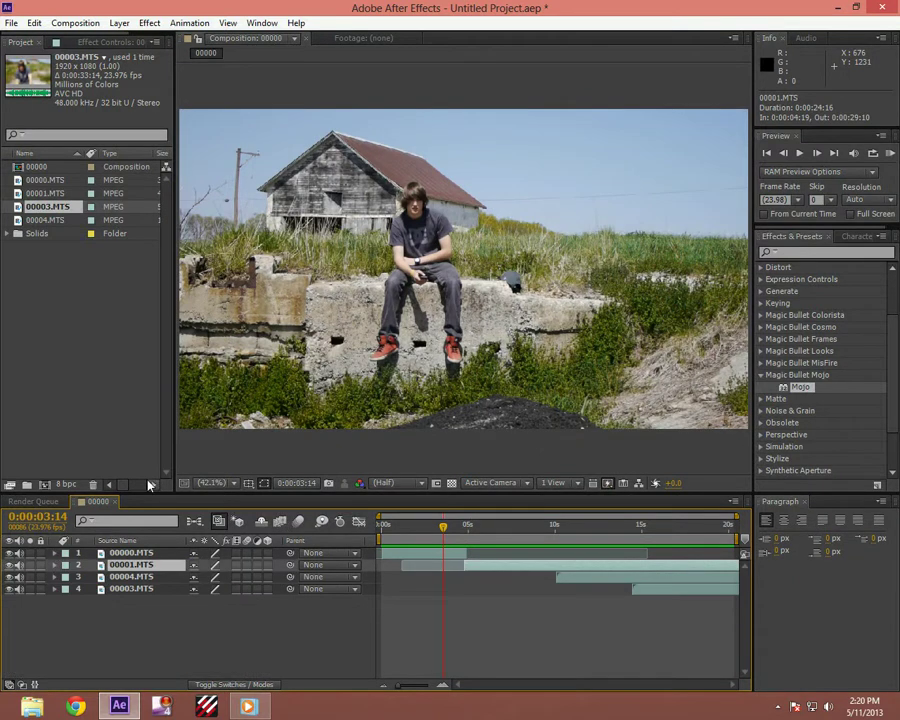
drag(443, 526, 380, 528)
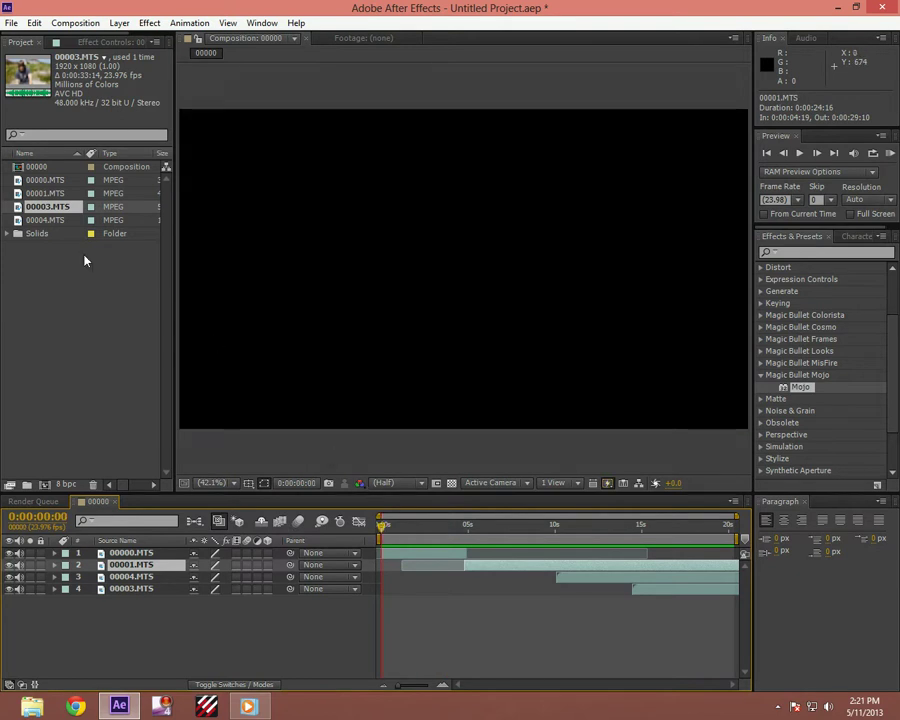
With 00000.MTS selected, create Adjustment Layer 2 via Layer > New > Adjustment Layer
click(148, 550)
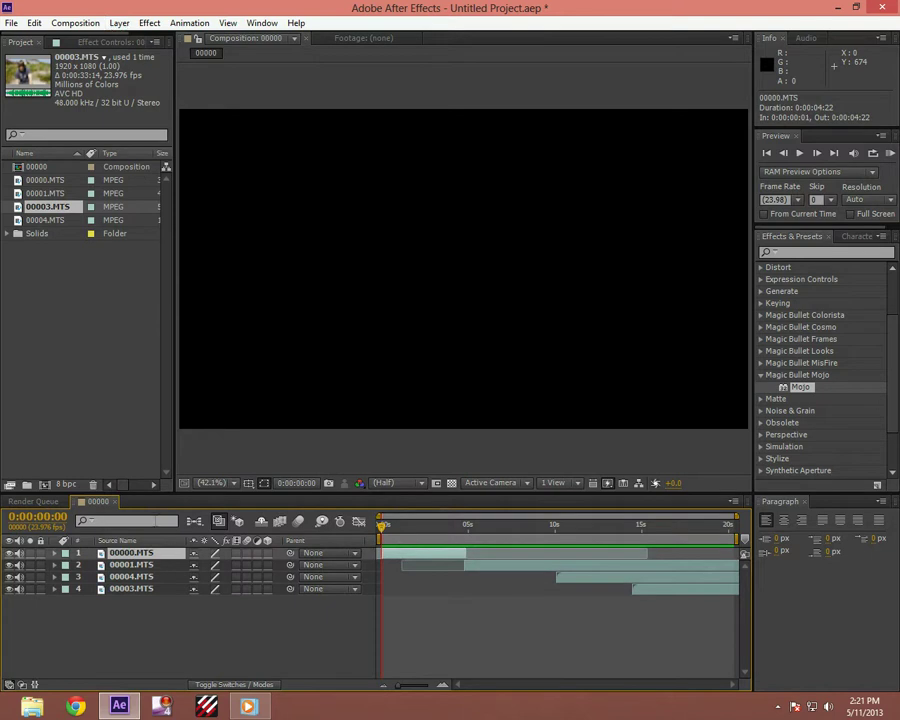
click(119, 22)
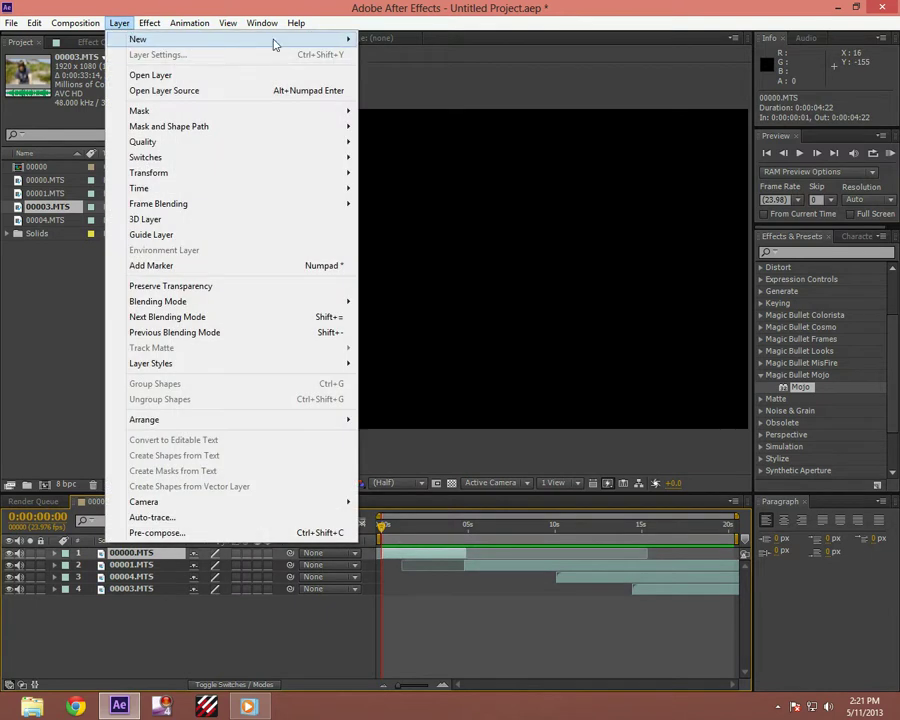
mouse_move(315, 44)
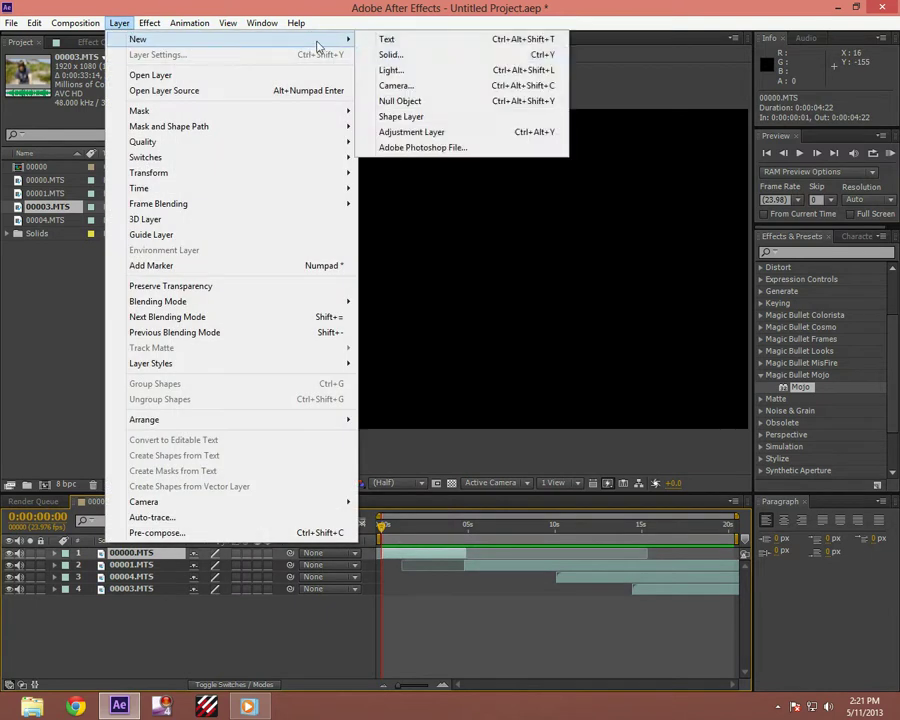
click(413, 132)
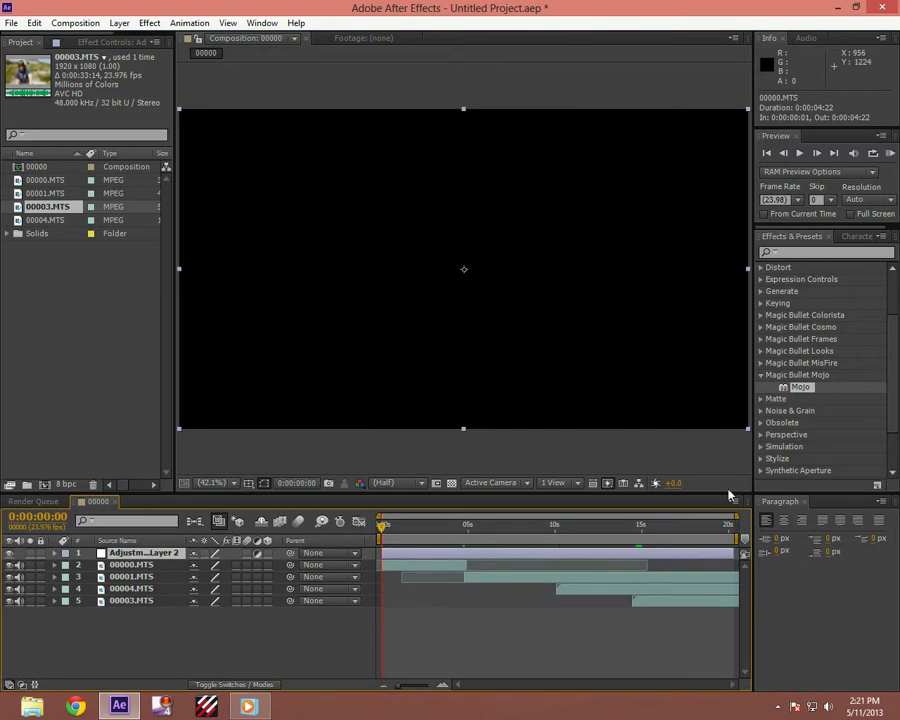
click(766, 376)
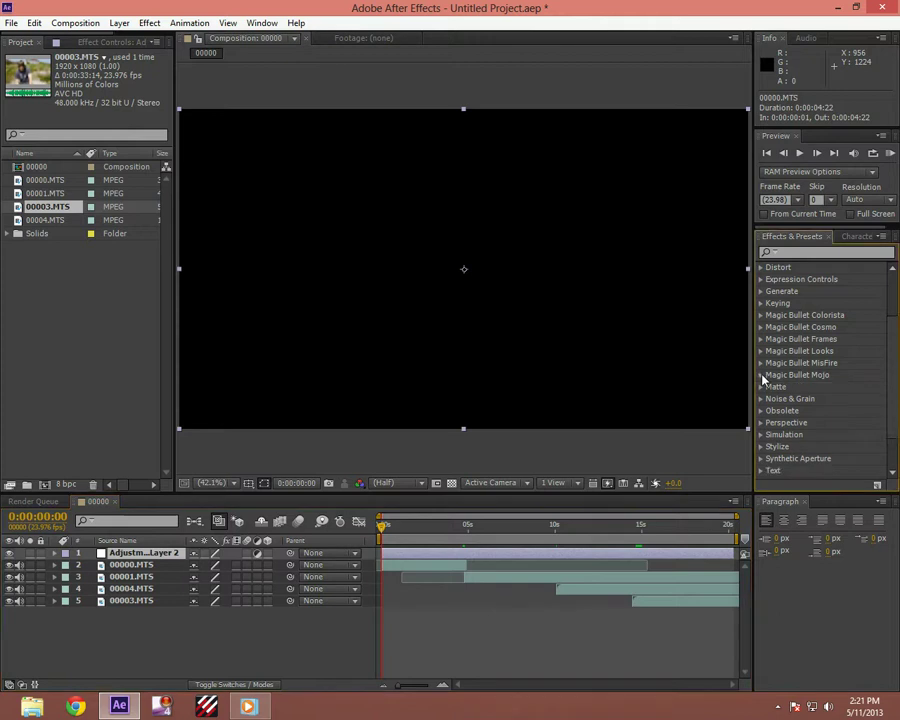
click(761, 376)
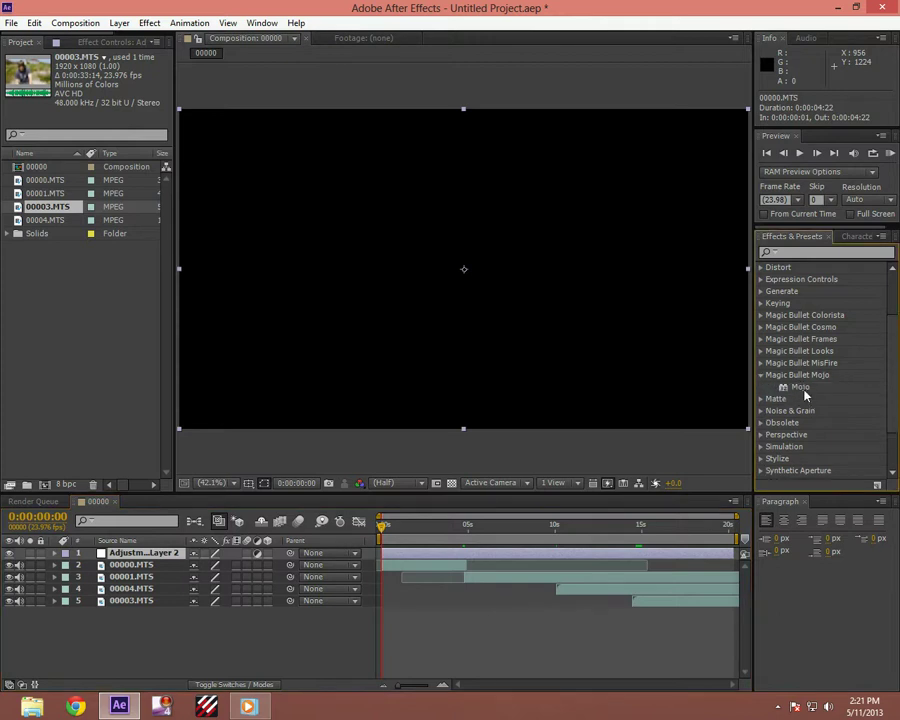
click(149, 23)
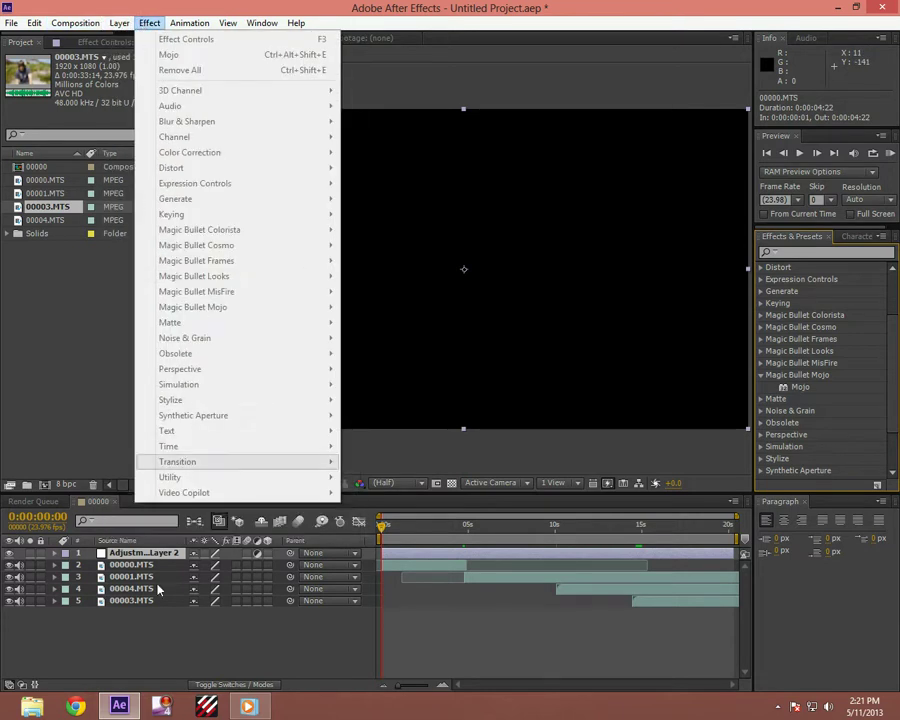
click(139, 556)
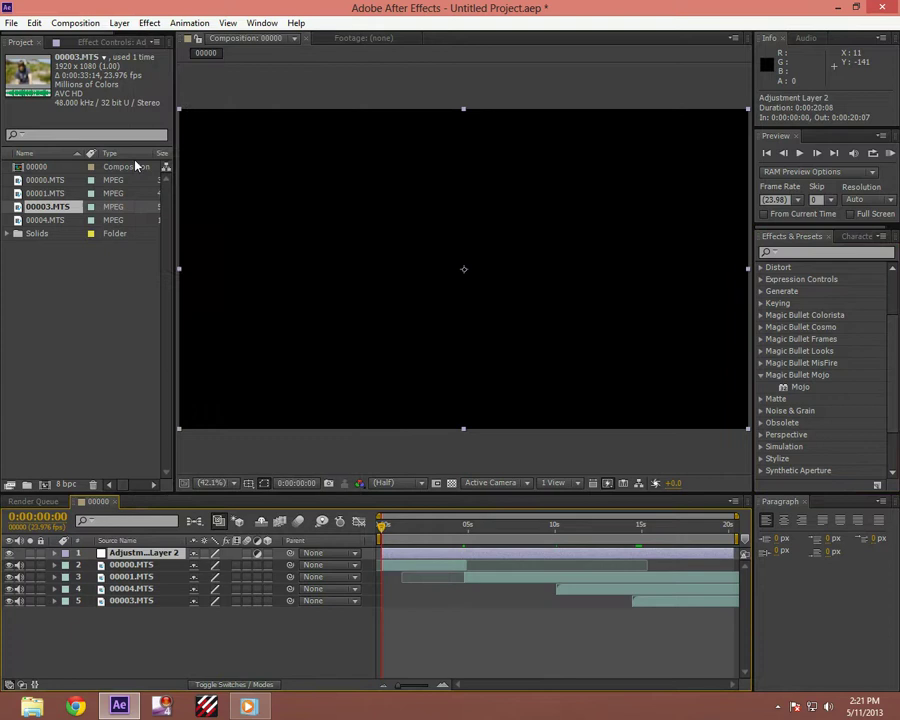
click(149, 23)
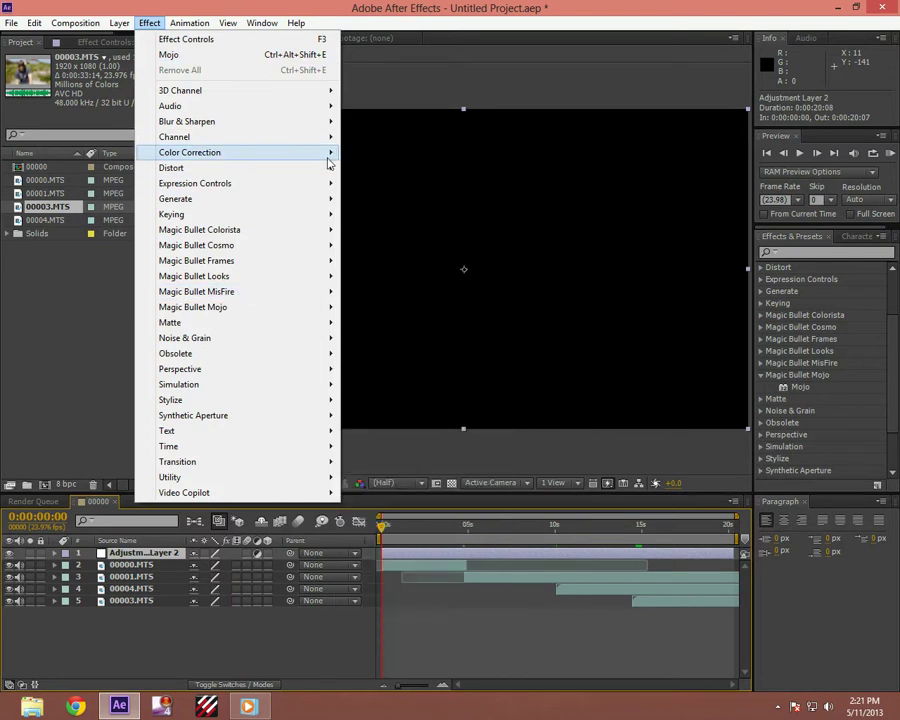
mouse_move(329, 158)
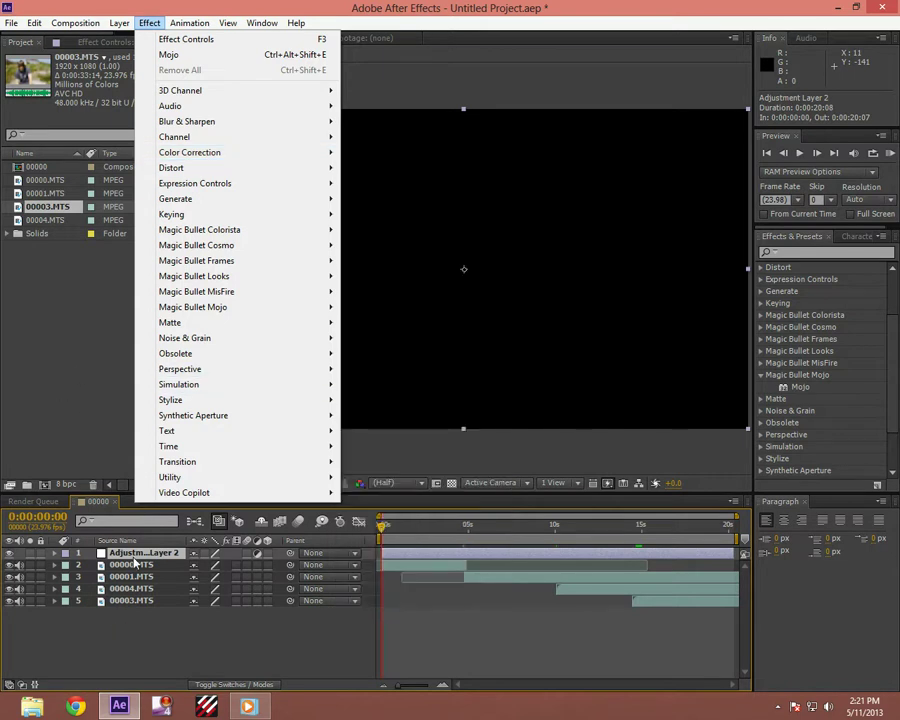
key(Escape)
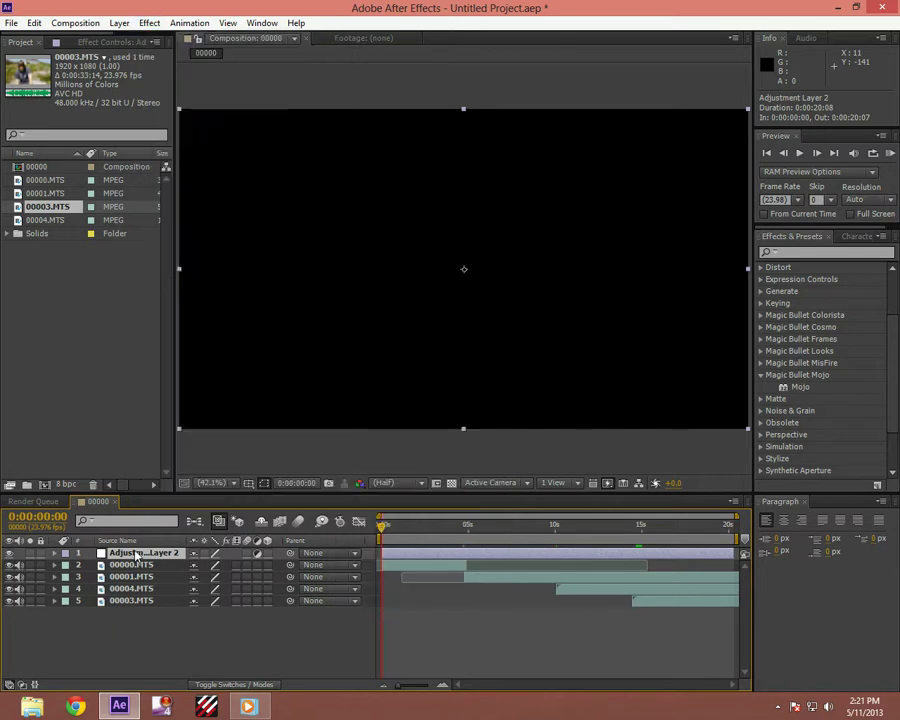
Apply Magic Bullet Mojo to Adjustment Layer 2 and view it a second into the footage
double_click(797, 387)
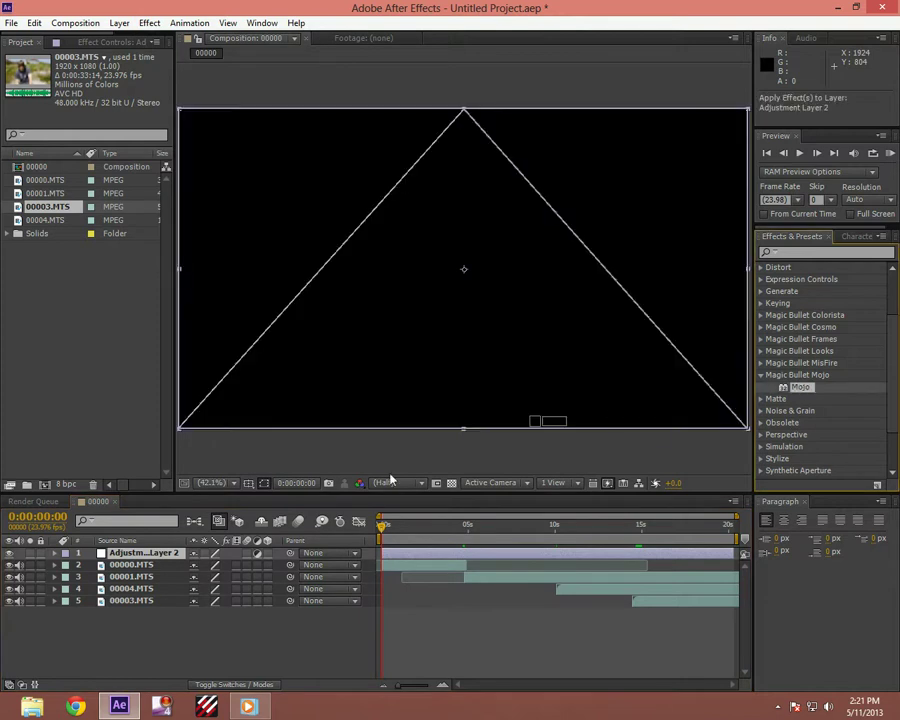
click(152, 557)
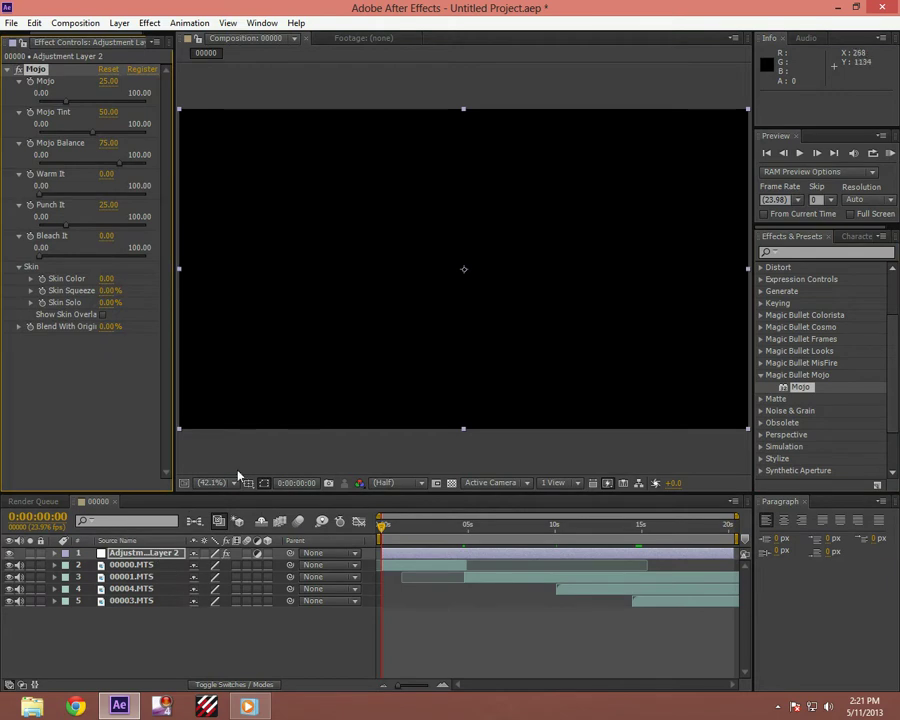
drag(385, 527, 402, 525)
Compare Mojo against the original footage, leave it on, and widen the Effect Controls panel
click(13, 562)
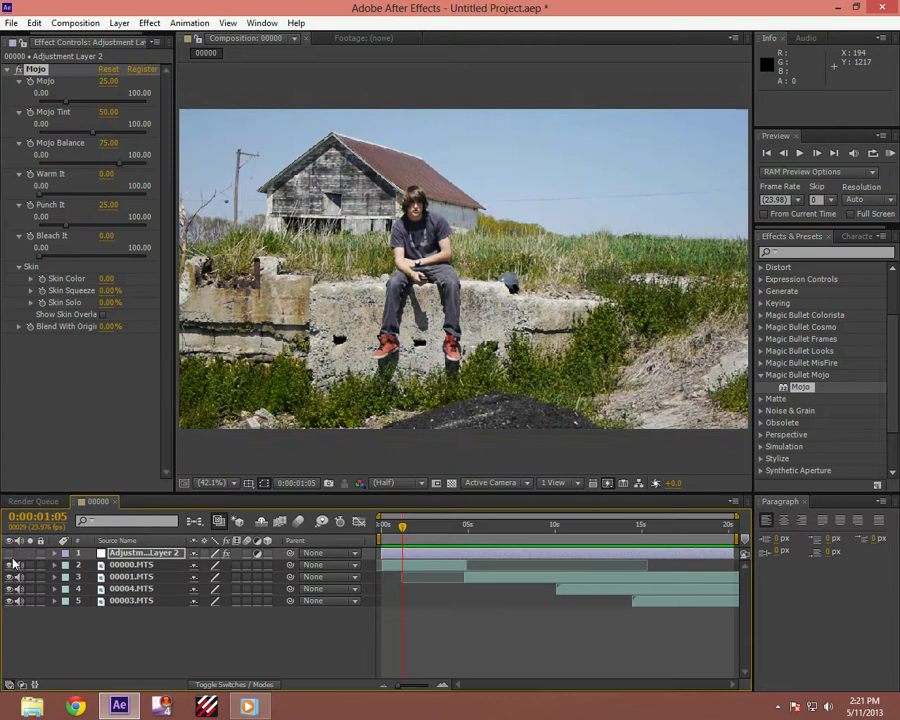
click(13, 562)
click(13, 562)
click(13, 562)
click(13, 562)
click(13, 562)
click(13, 562)
click(13, 562)
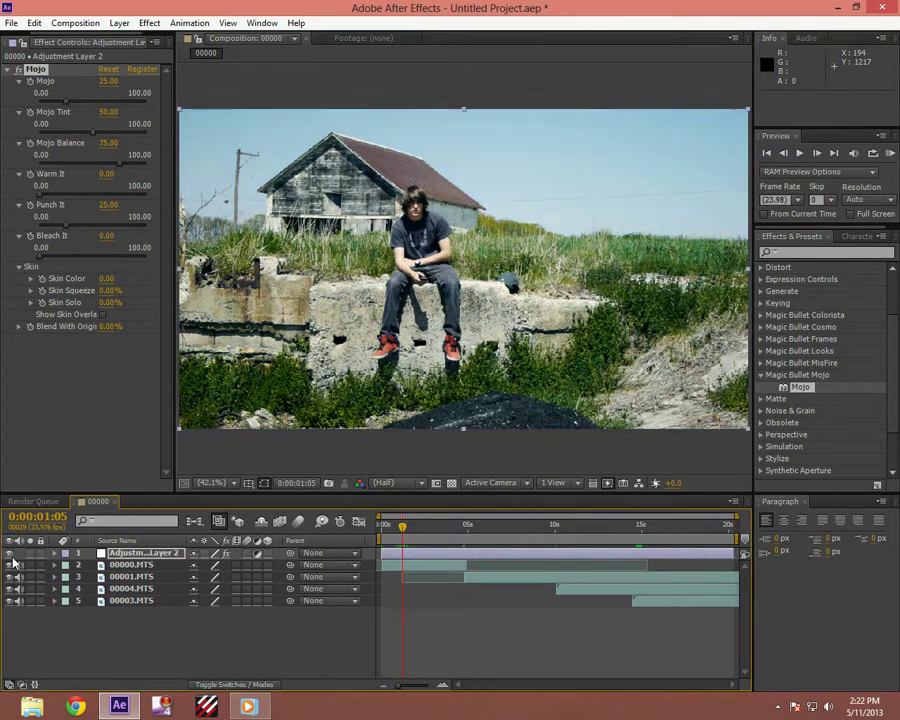
click(13, 562)
click(13, 562)
click(13, 562)
drag(173, 203, 339, 207)
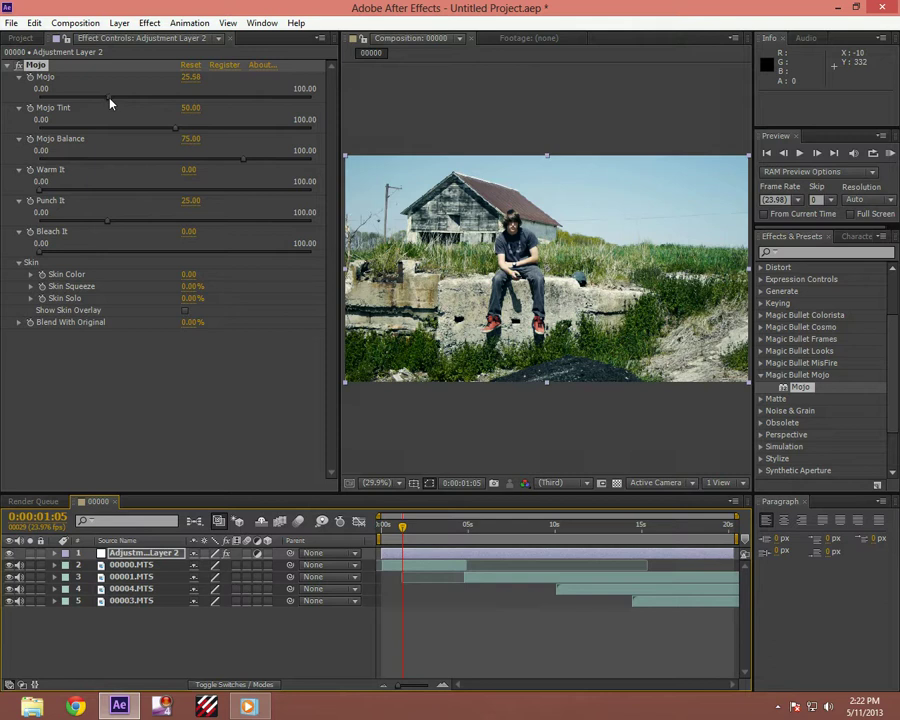
Set Mojo 32.82, Mojo Balance 70.54, Punch It 54.78, Bleach It 7.24 and Warm It 20.67
drag(110, 103, 131, 97)
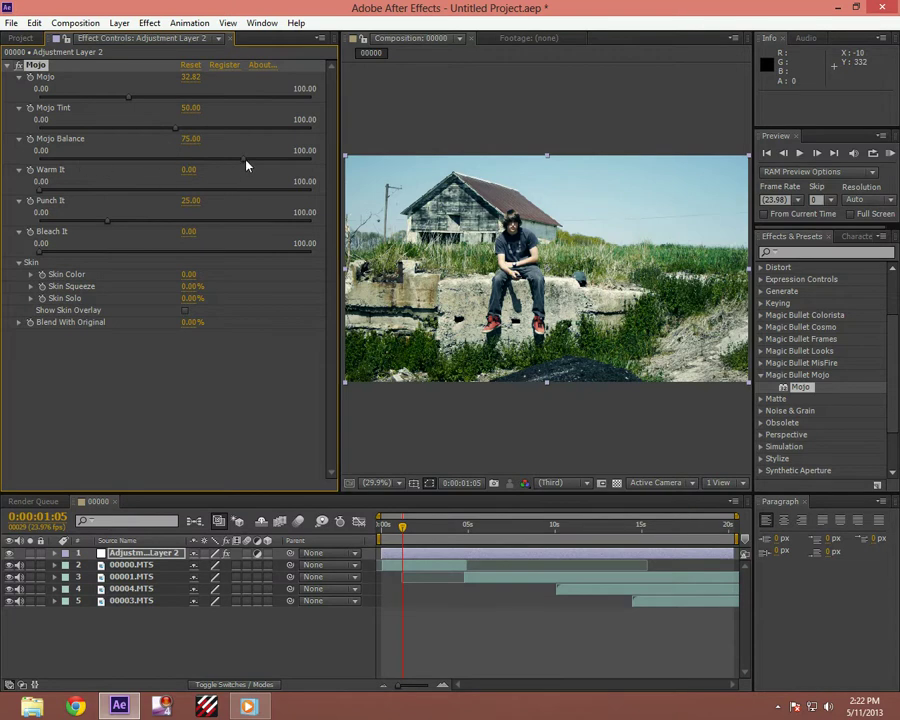
drag(247, 165, 5, 168)
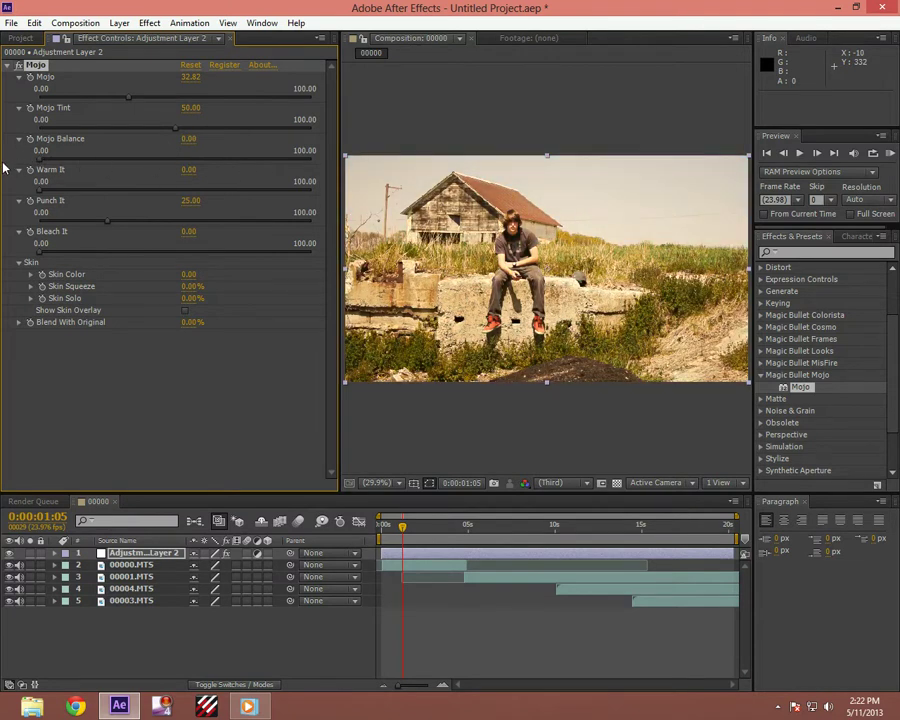
drag(5, 169, 259, 169)
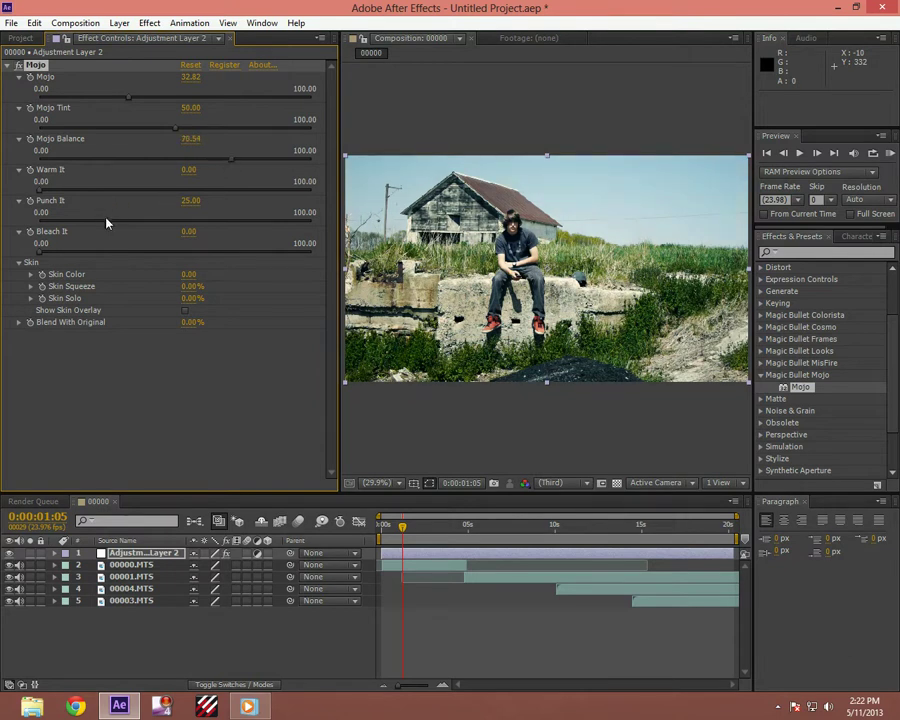
drag(107, 224, 189, 227)
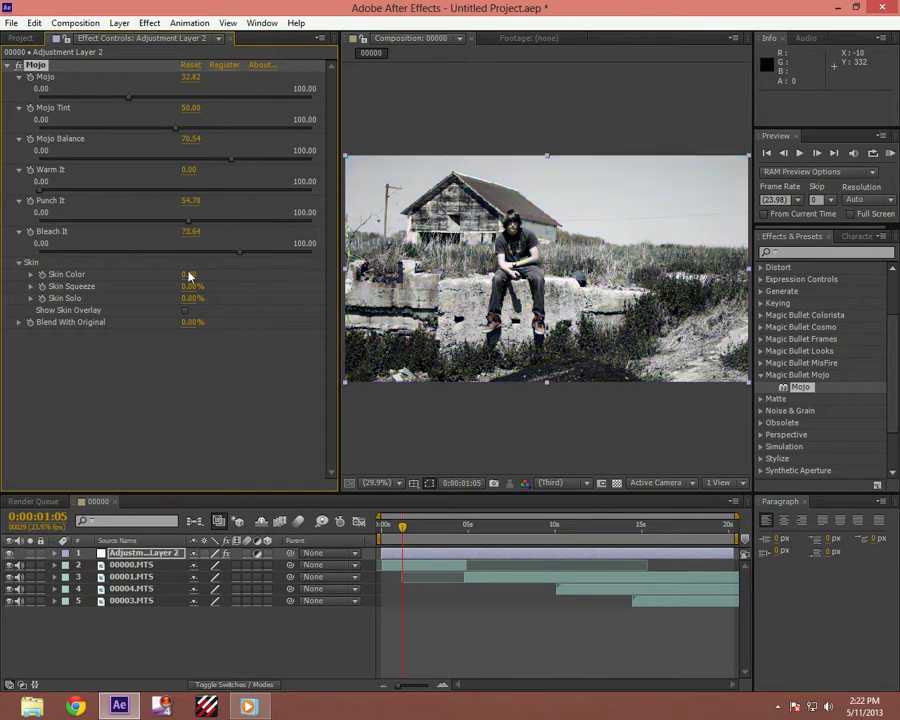
drag(312, 251, 59, 256)
drag(38, 195, 48, 197)
drag(97, 197, 96, 199)
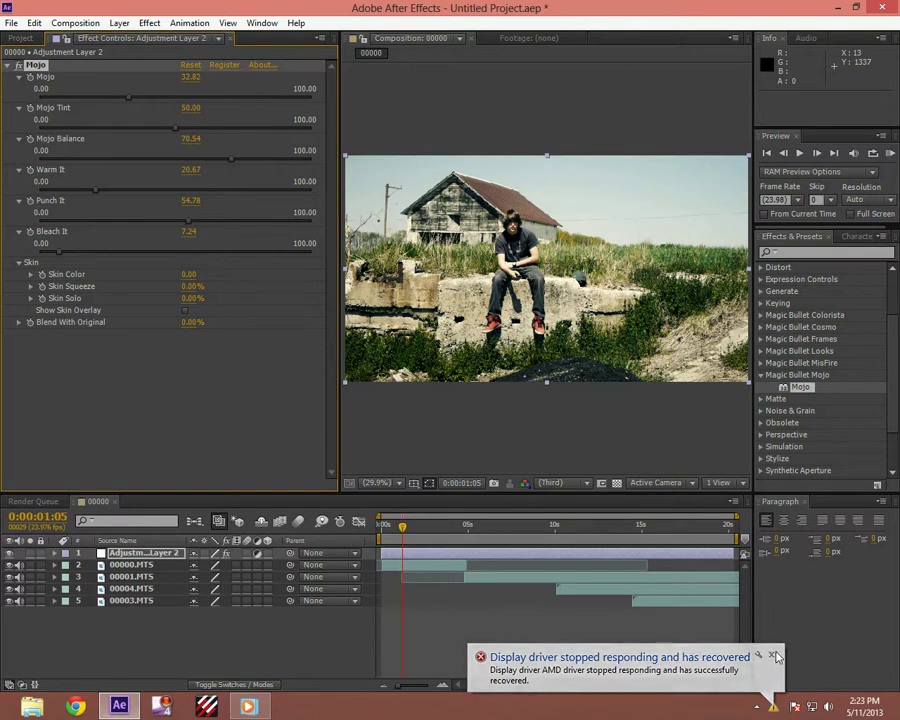
Dismiss the driver recovery notification and tray popup, returning focus to After Effects
click(776, 656)
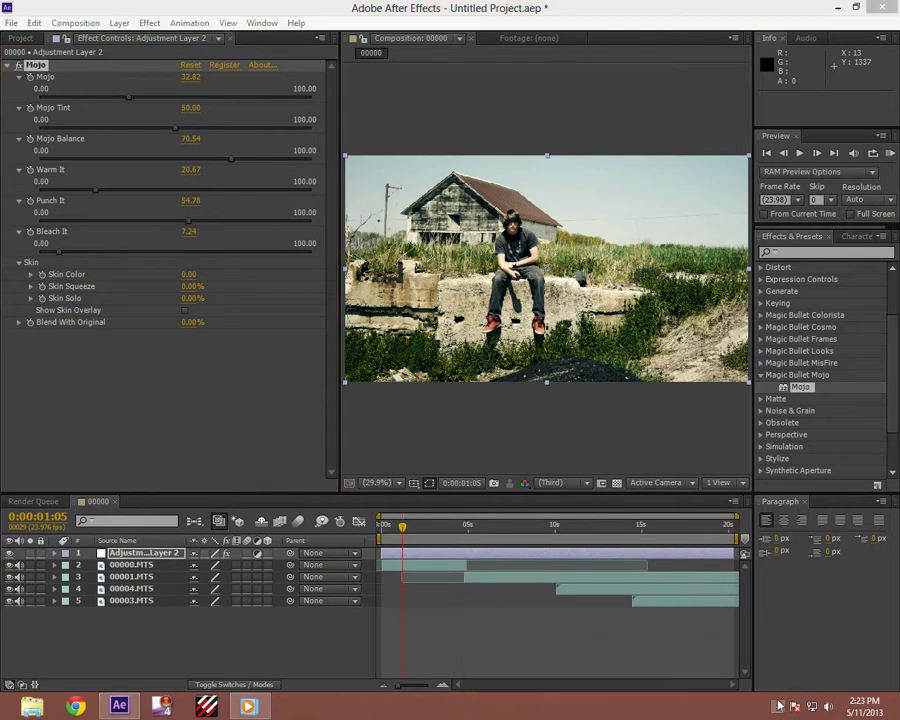
click(778, 706)
click(726, 652)
click(405, 539)
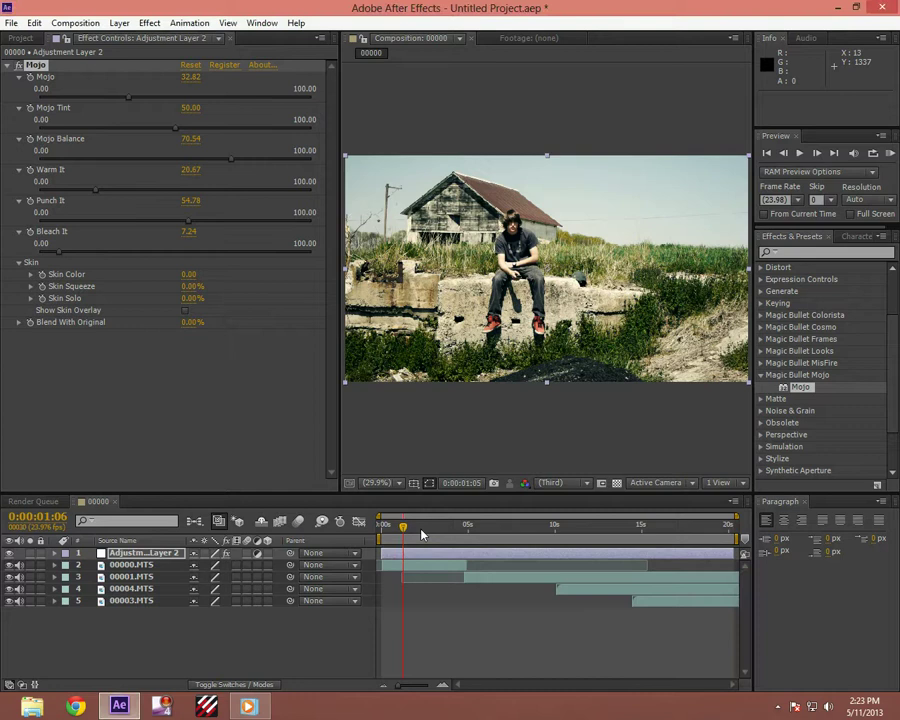
Compare the Mojo grade at 0:00:08:01, keep it on, and enlarge the composition viewer
drag(408, 530, 520, 528)
click(10, 553)
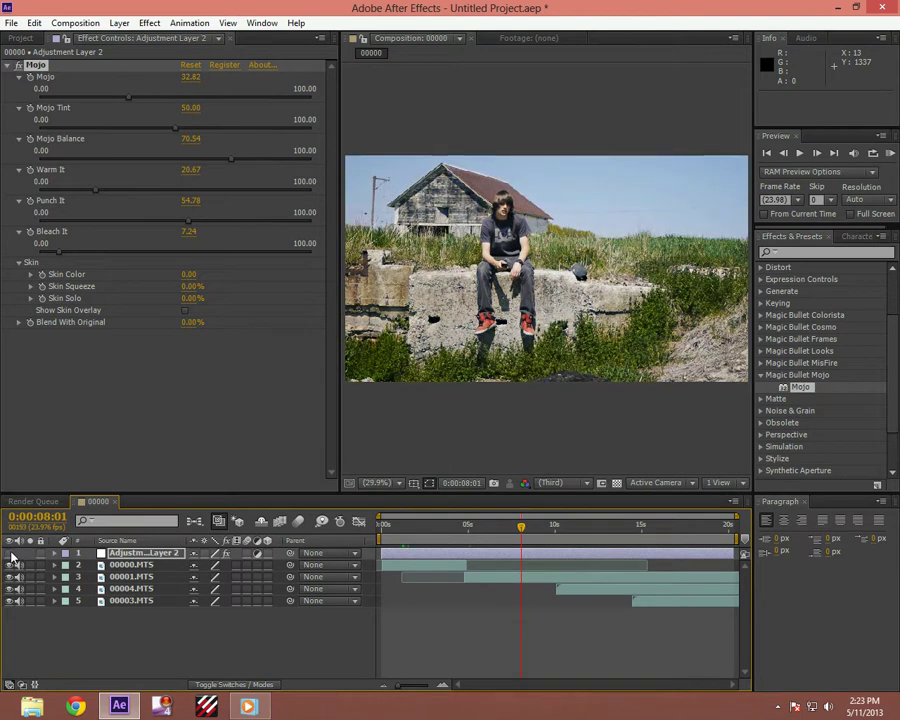
click(10, 553)
click(10, 553)
click(10, 553)
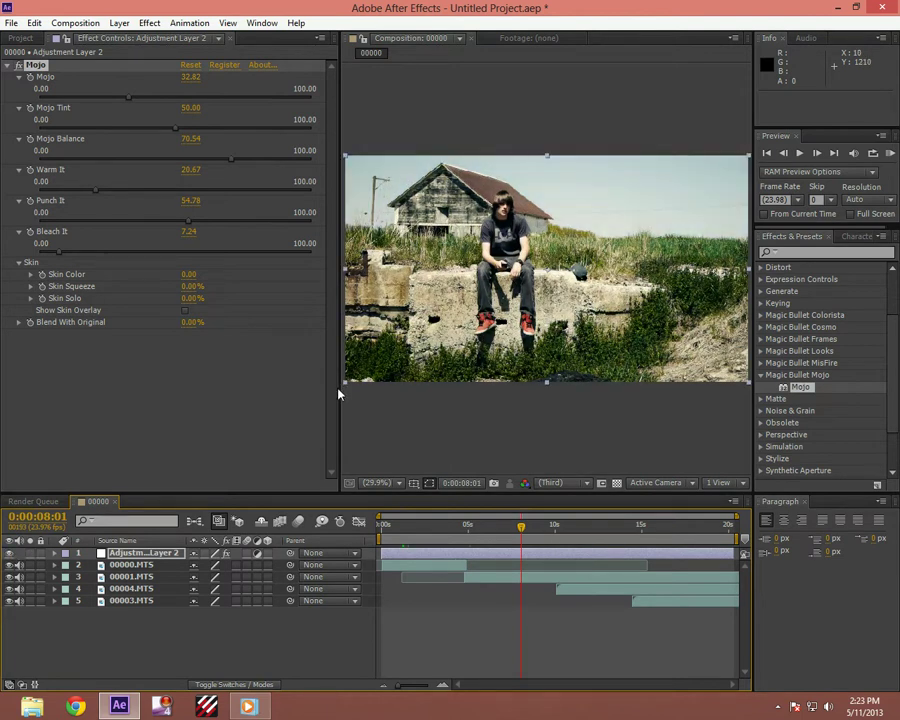
drag(336, 395, 178, 386)
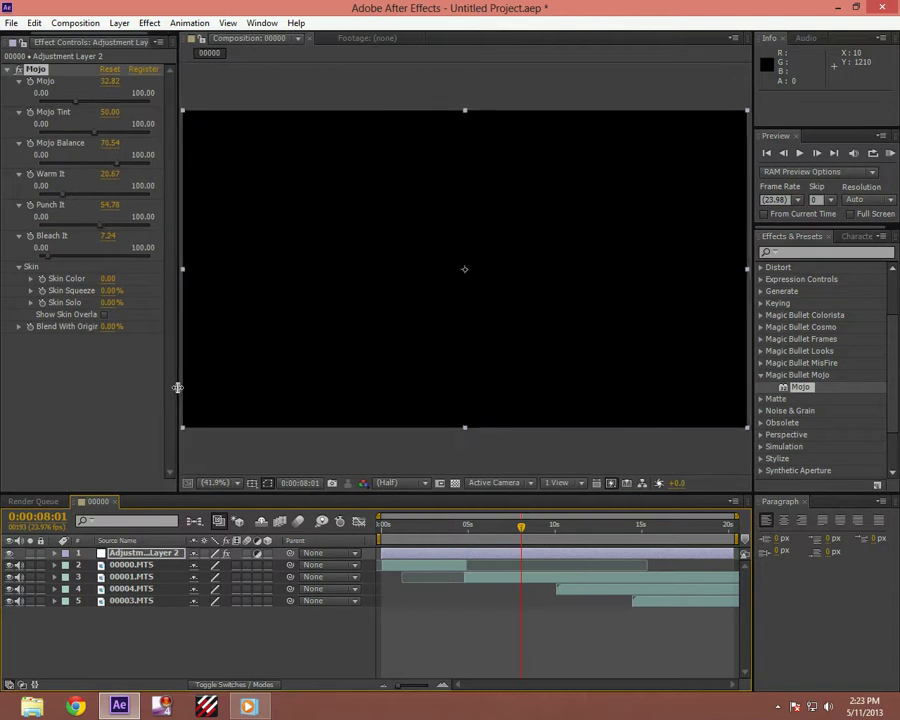
Apply Magic Bullet Looks from Effects & Presets onto Adjustment Layer 2
click(760, 376)
click(762, 352)
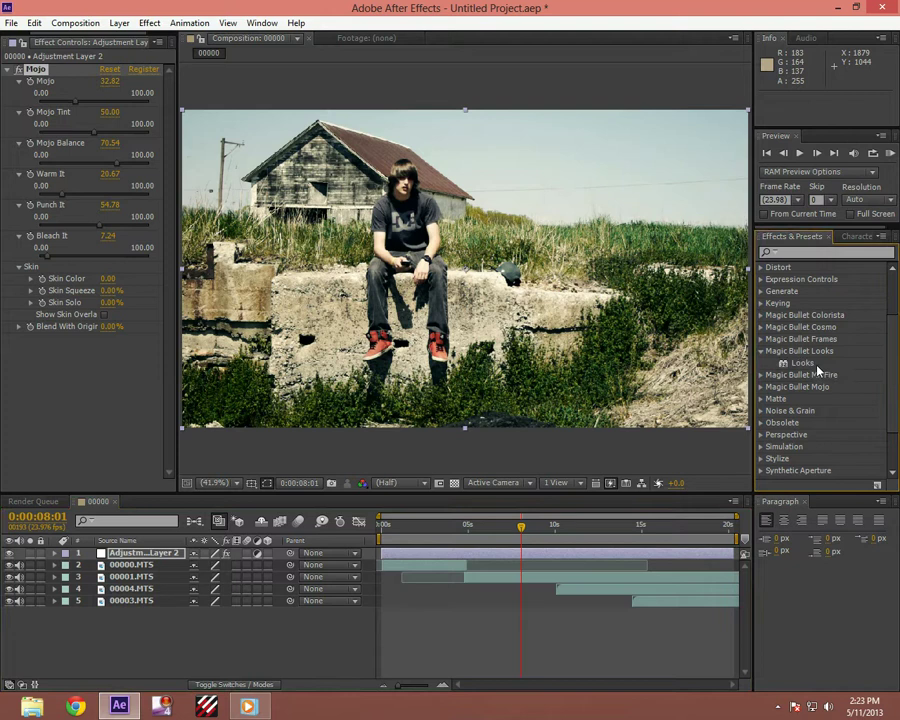
drag(805, 366, 155, 548)
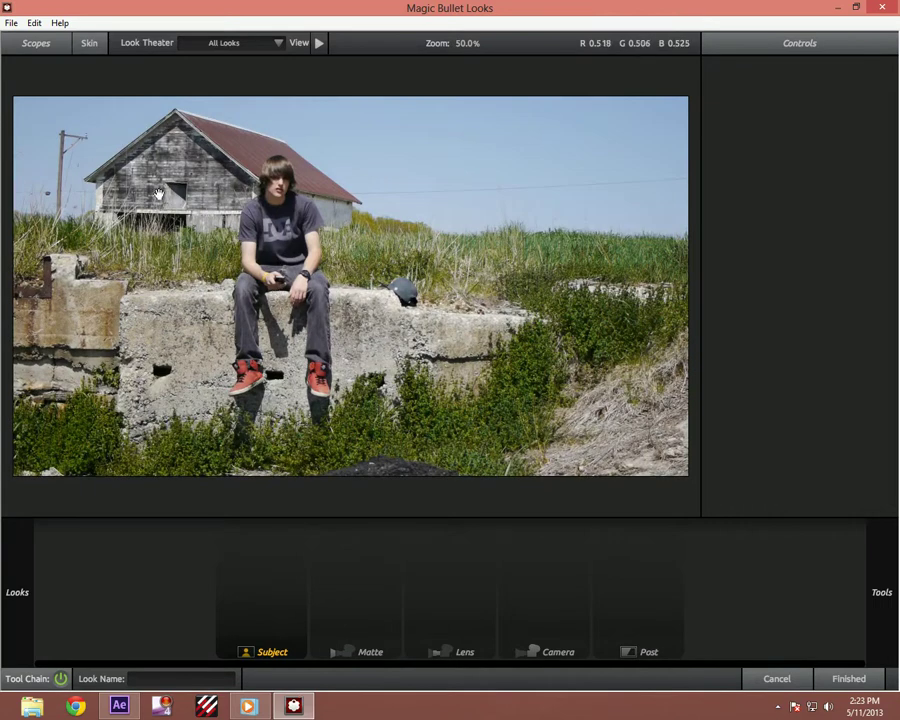
Preview the Basic Warm, Contrast, Sharpen looks and Cinematic Blockbuster and Bistrocity looks
mouse_move(3, 120)
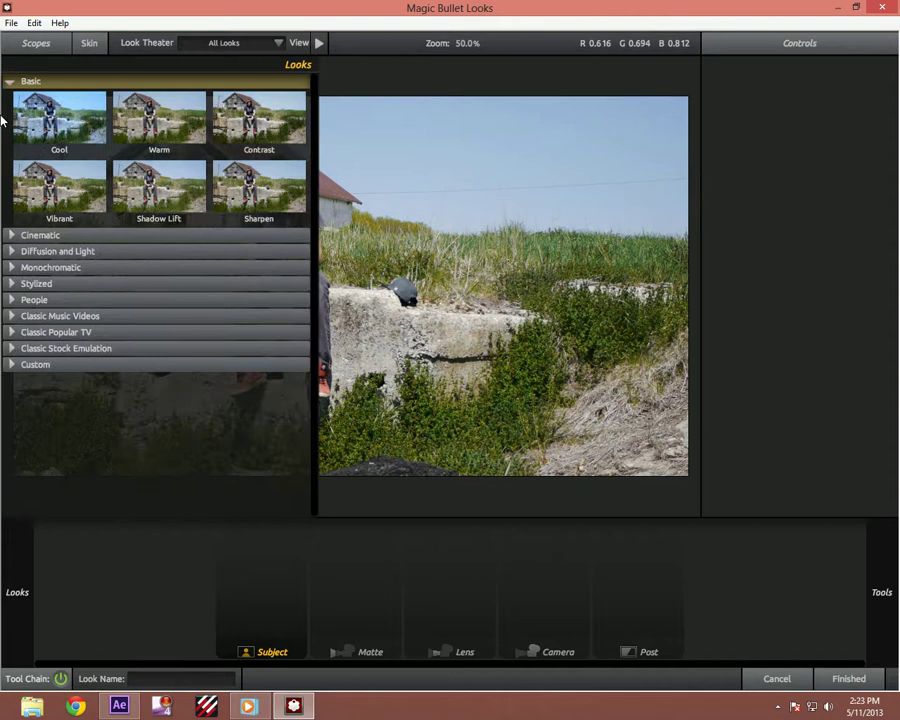
click(182, 137)
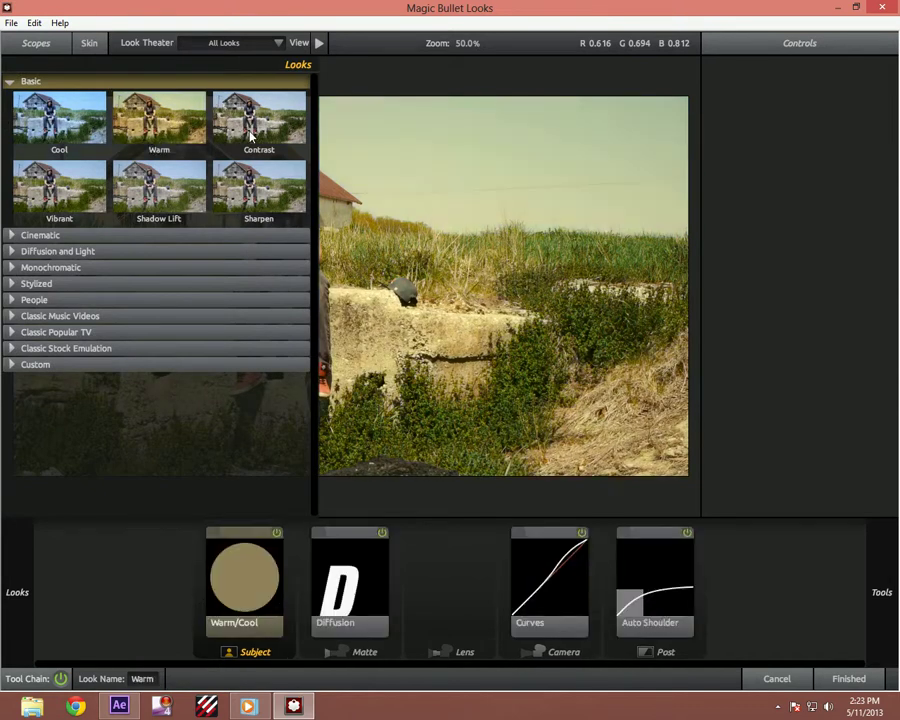
click(252, 135)
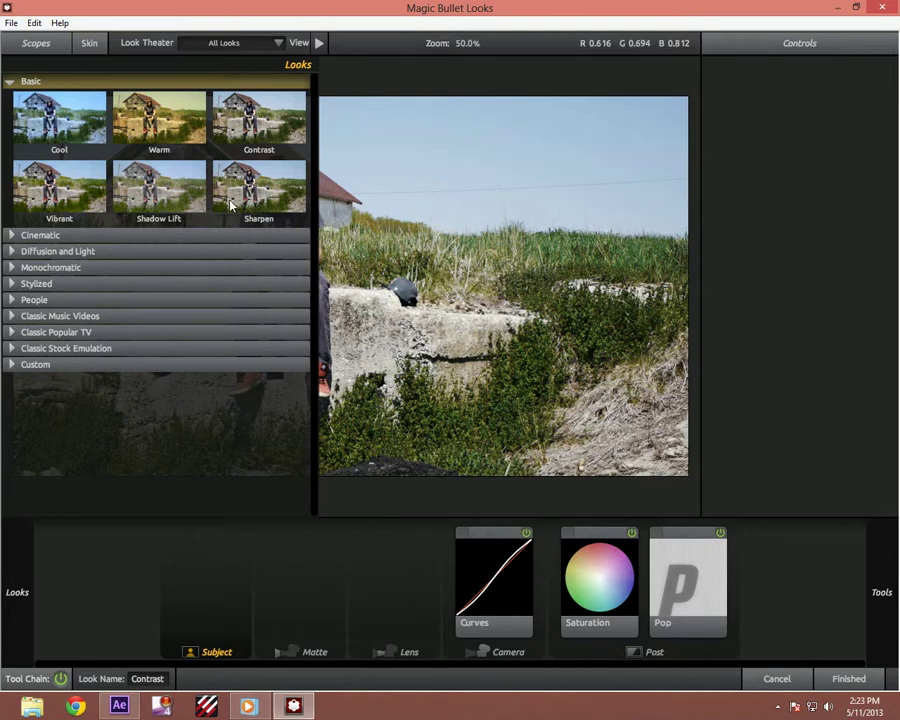
click(255, 200)
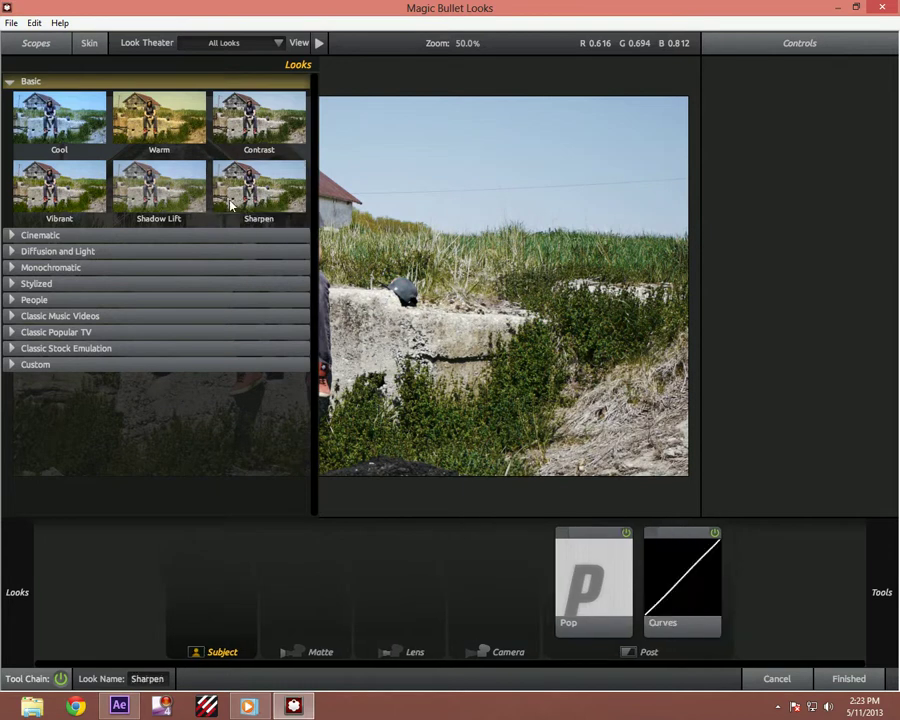
click(11, 81)
click(11, 97)
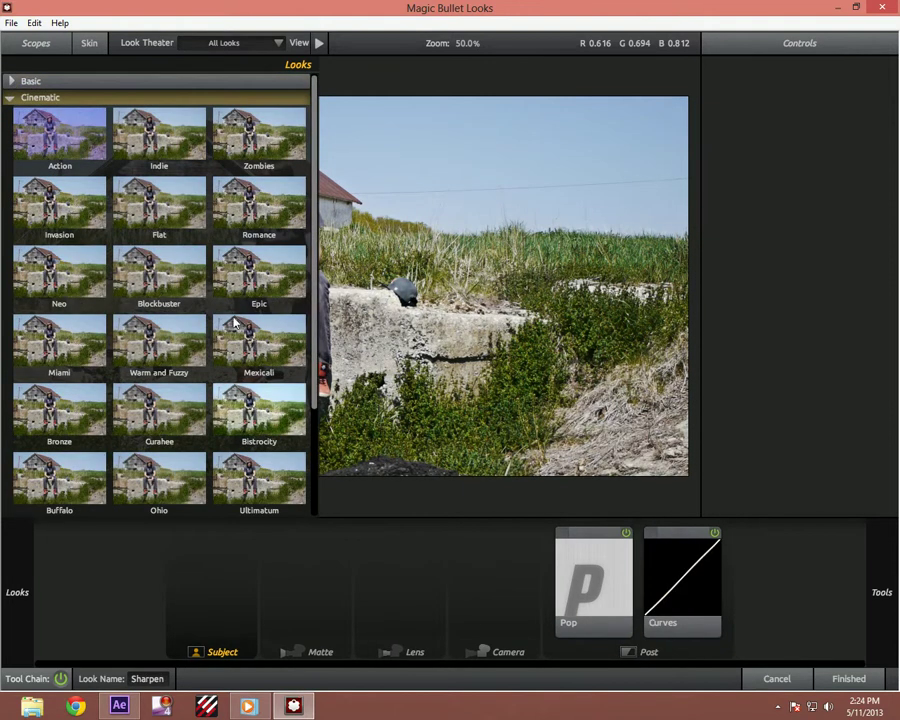
scroll(179, 247, down, 2)
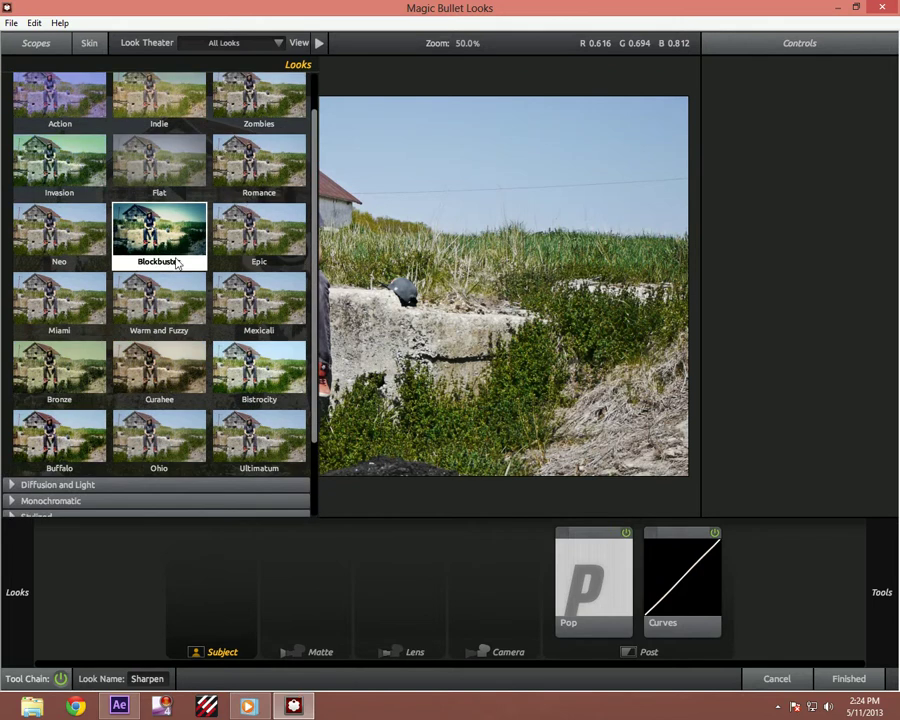
click(159, 250)
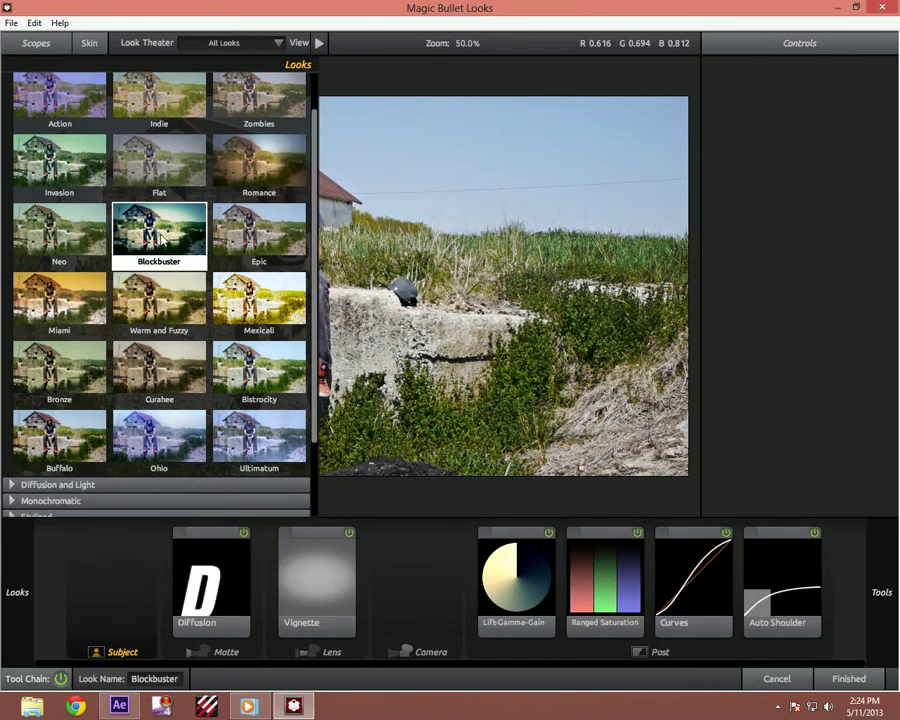
click(271, 386)
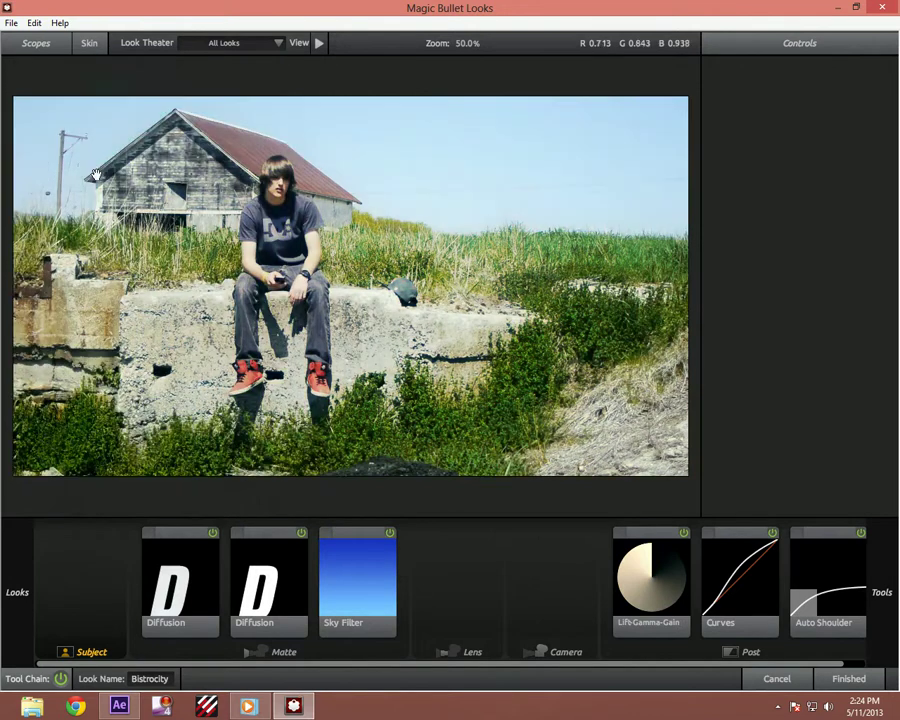
Browse the Stylized and Classic look categories, then apply the Basic Sharpen look
mouse_move(3, 122)
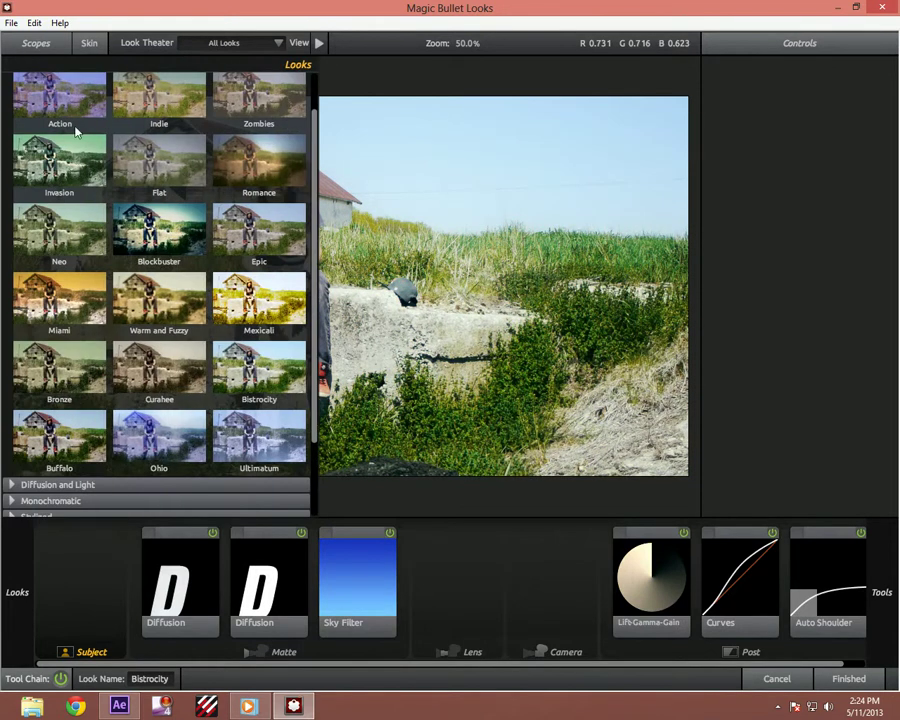
scroll(3, 110, up, 2)
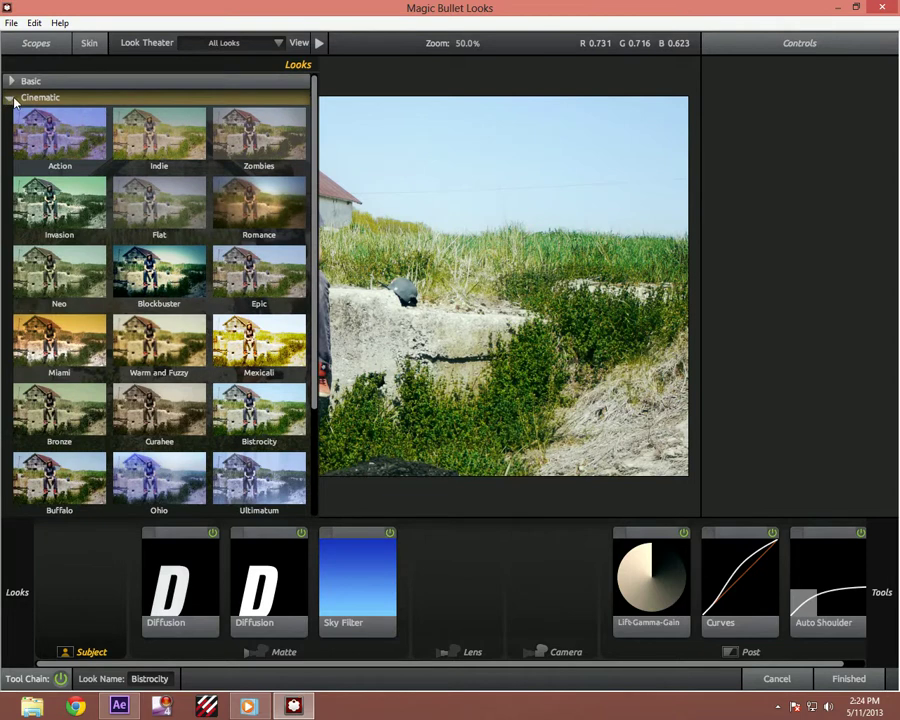
click(11, 75)
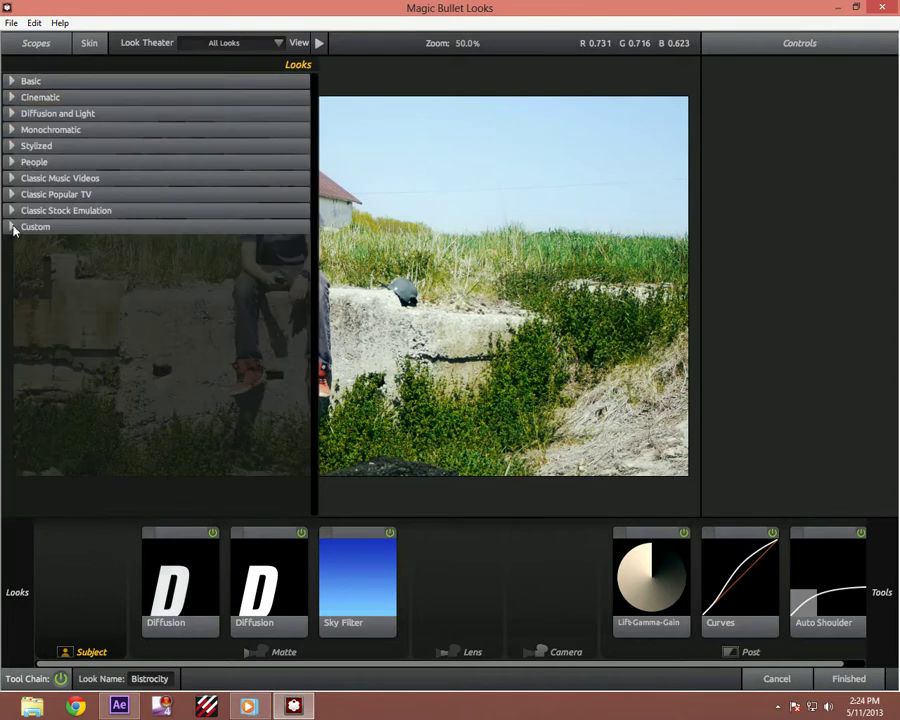
click(11, 145)
click(11, 145)
click(11, 179)
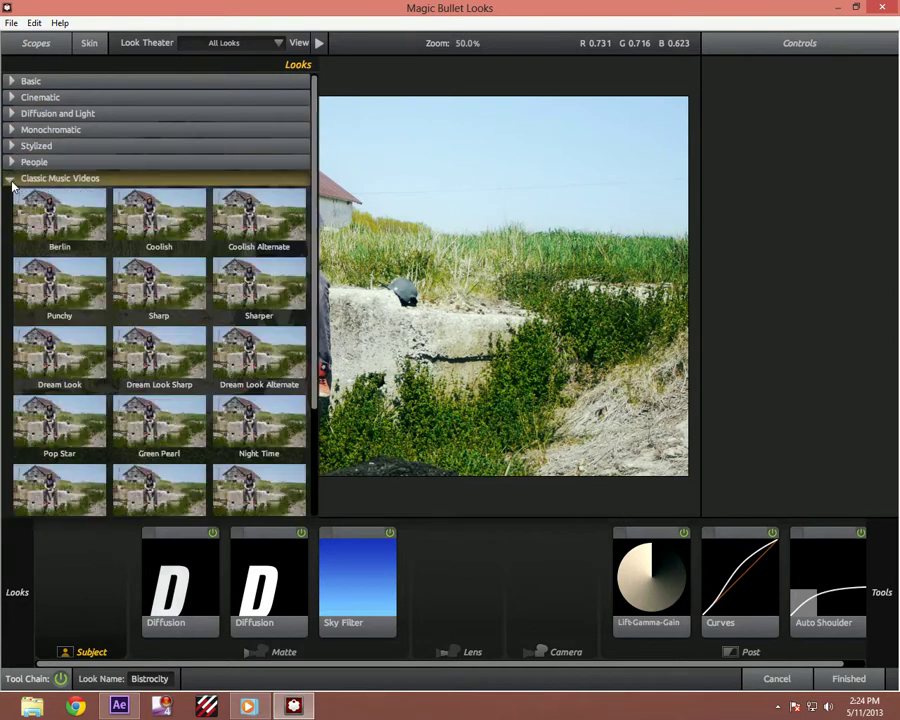
click(11, 179)
click(10, 195)
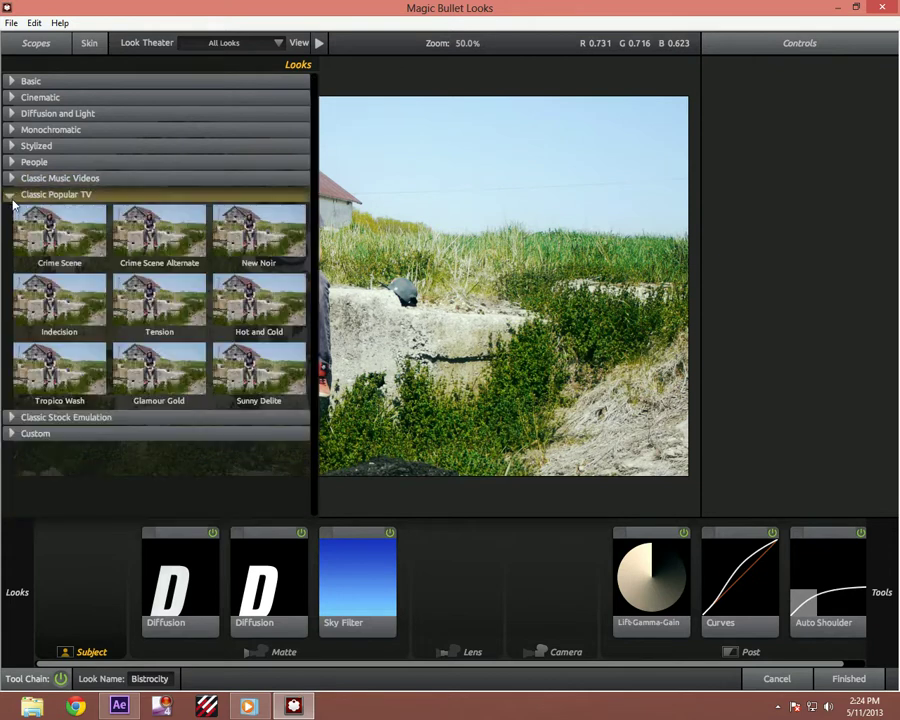
click(9, 196)
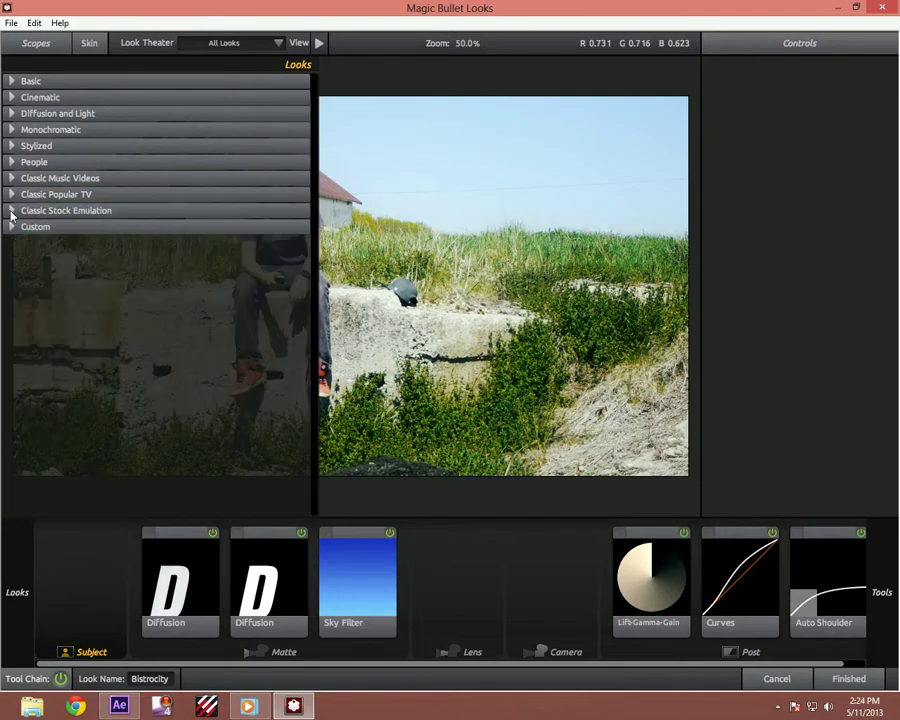
click(11, 211)
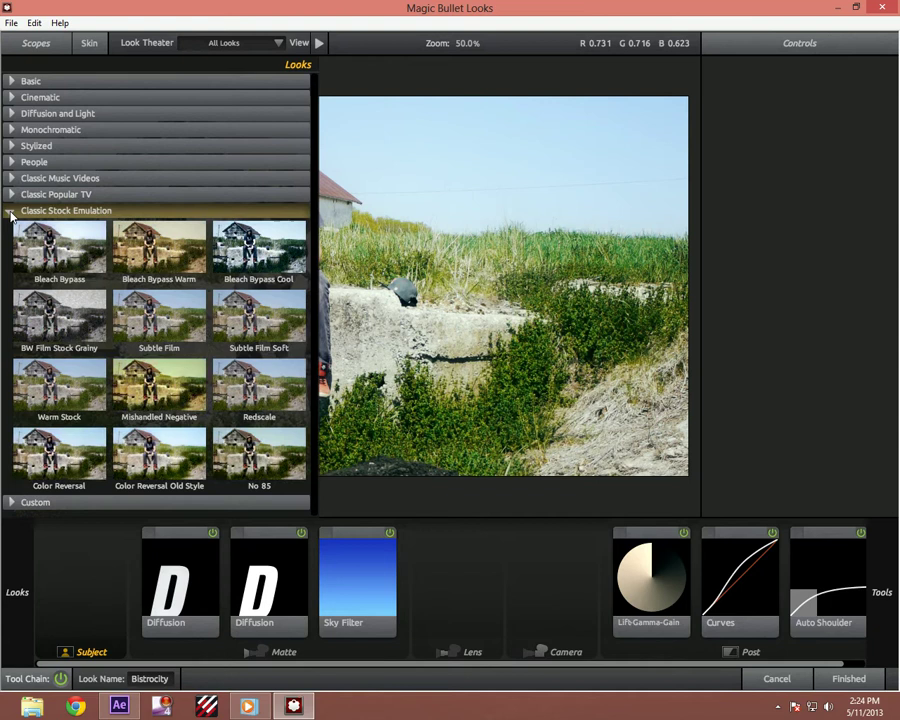
click(11, 211)
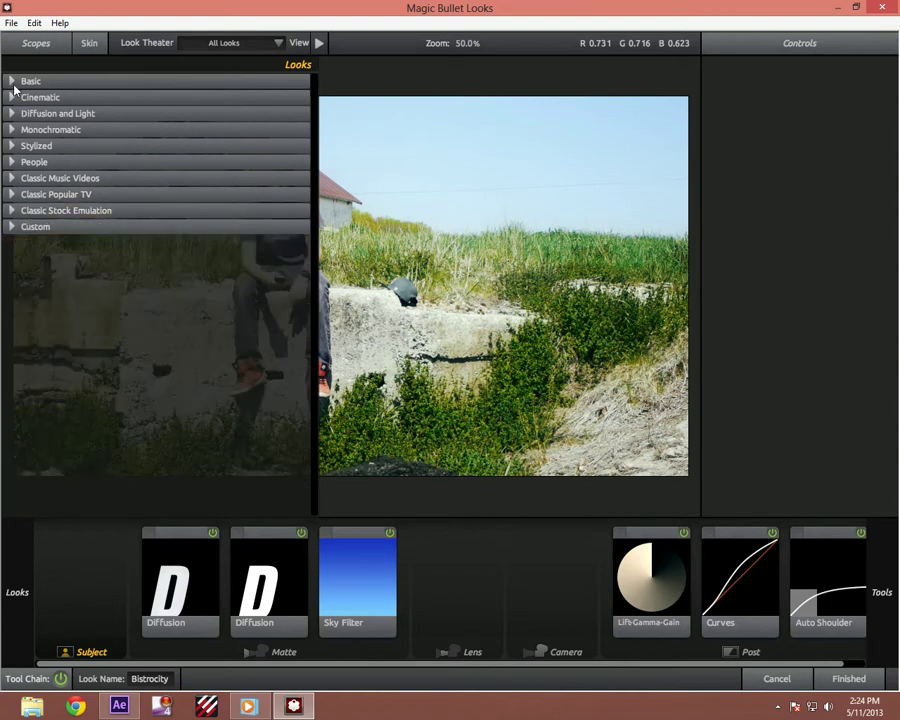
click(12, 84)
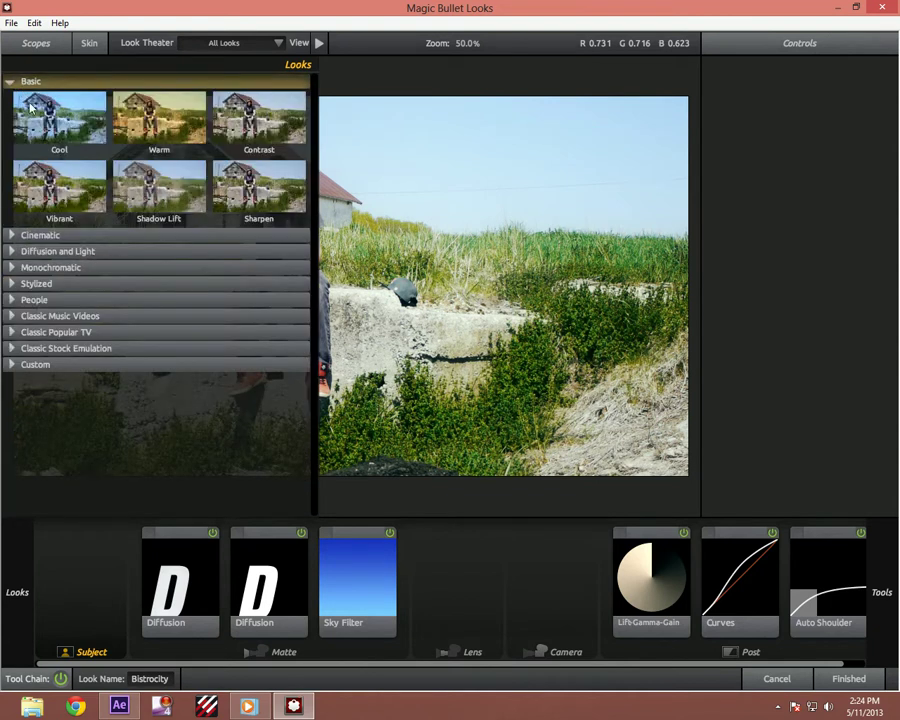
click(265, 203)
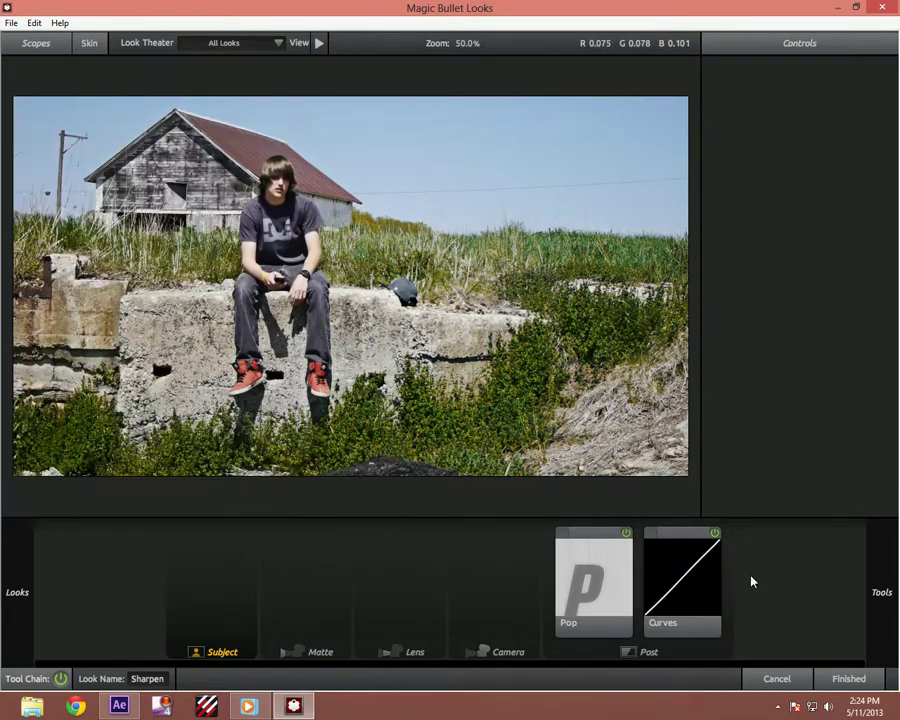
Return to After Effects and delete the Looks effect from the Mojo adjustment layer
click(846, 679)
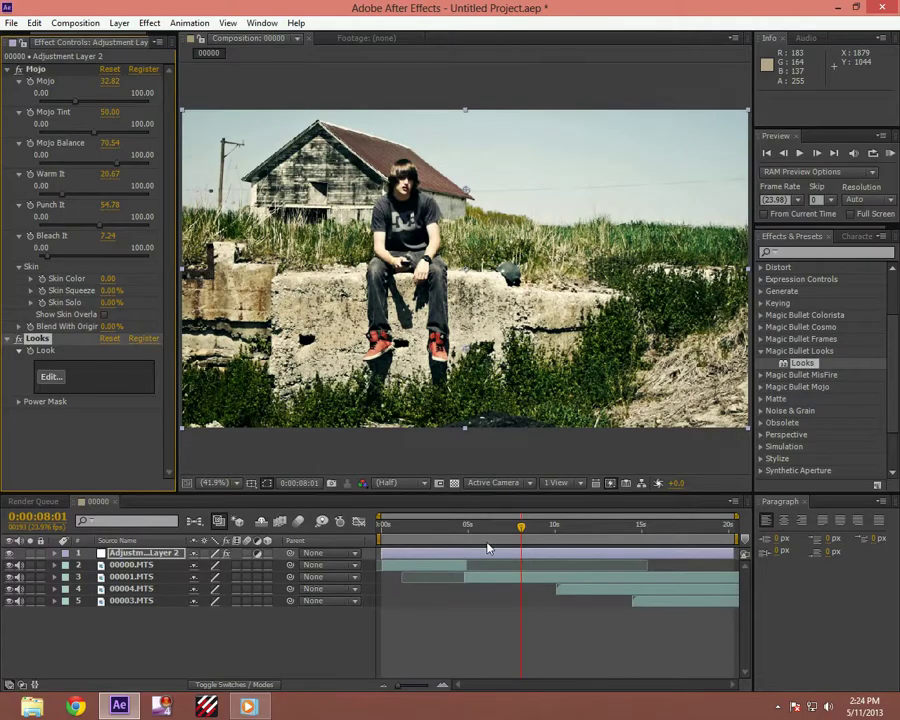
drag(519, 530, 515, 528)
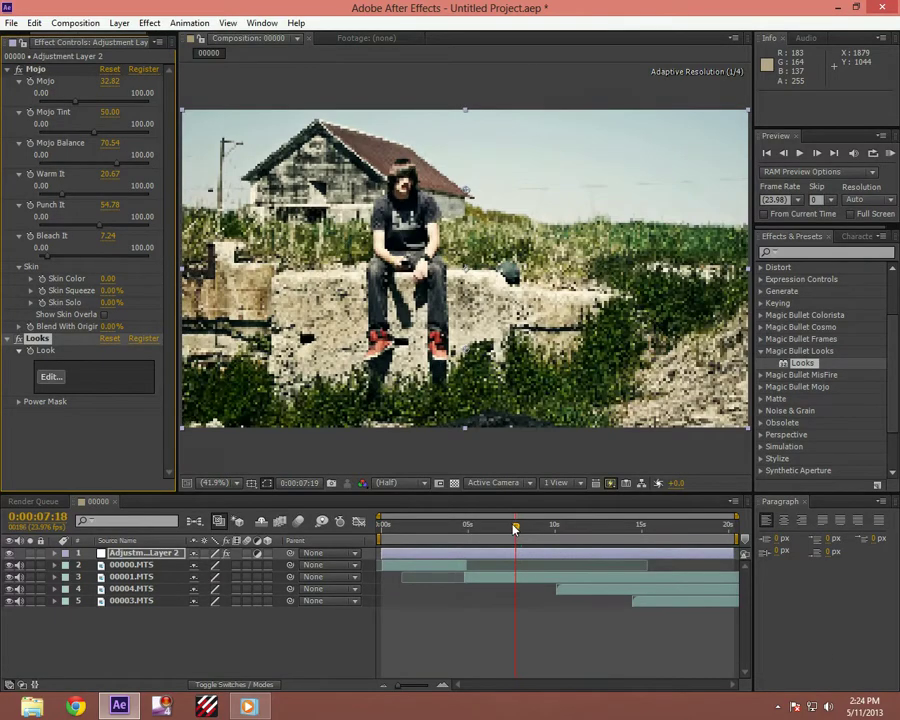
click(33, 341)
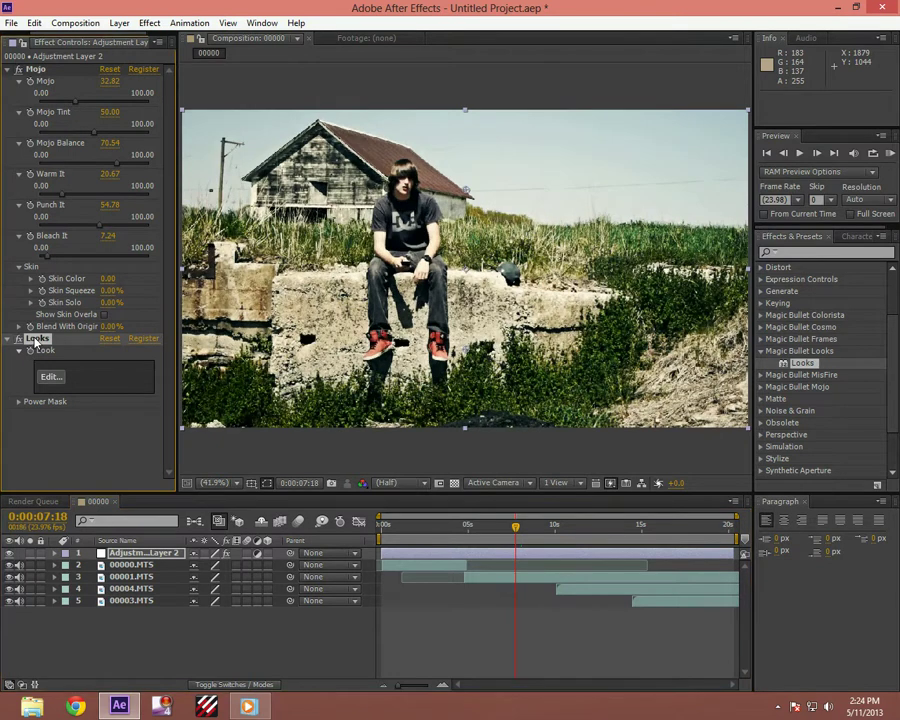
key(Delete)
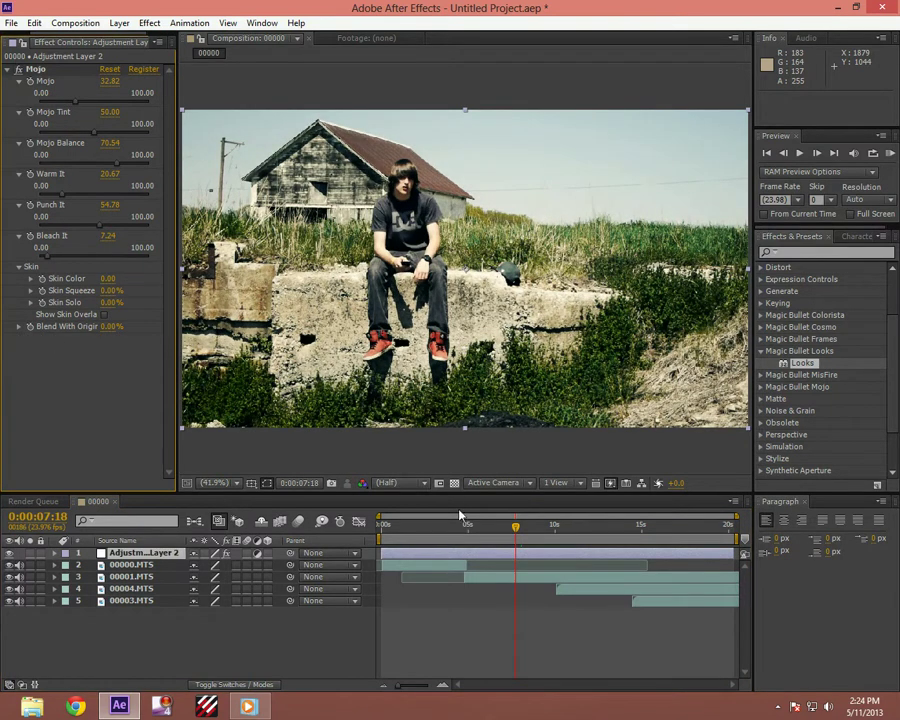
drag(516, 531, 417, 531)
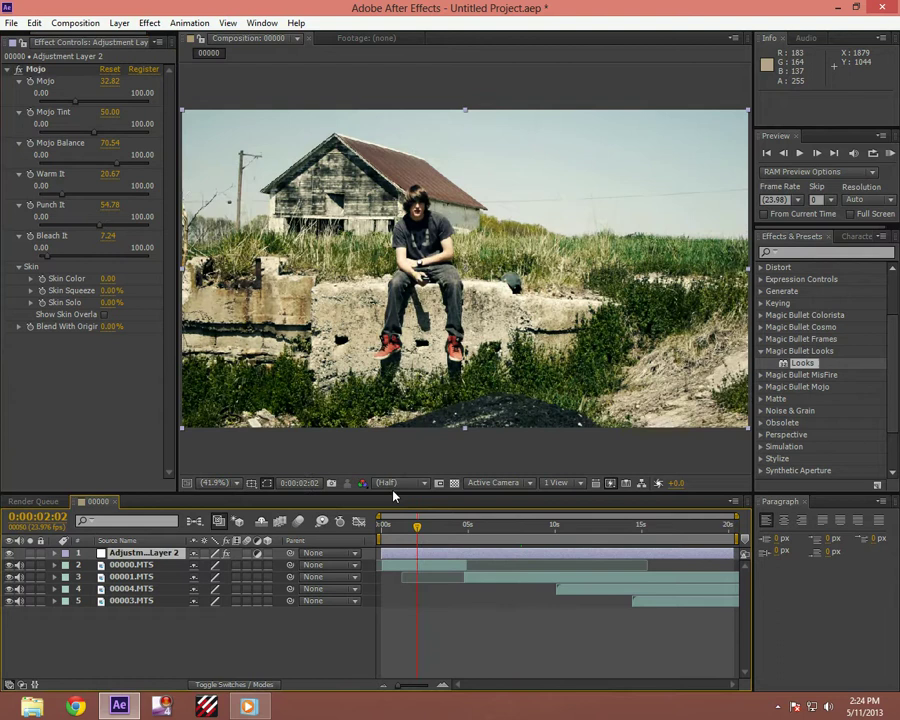
Create Adjustment Layer 3 on top and apply Magic Bullet Looks to it
click(118, 23)
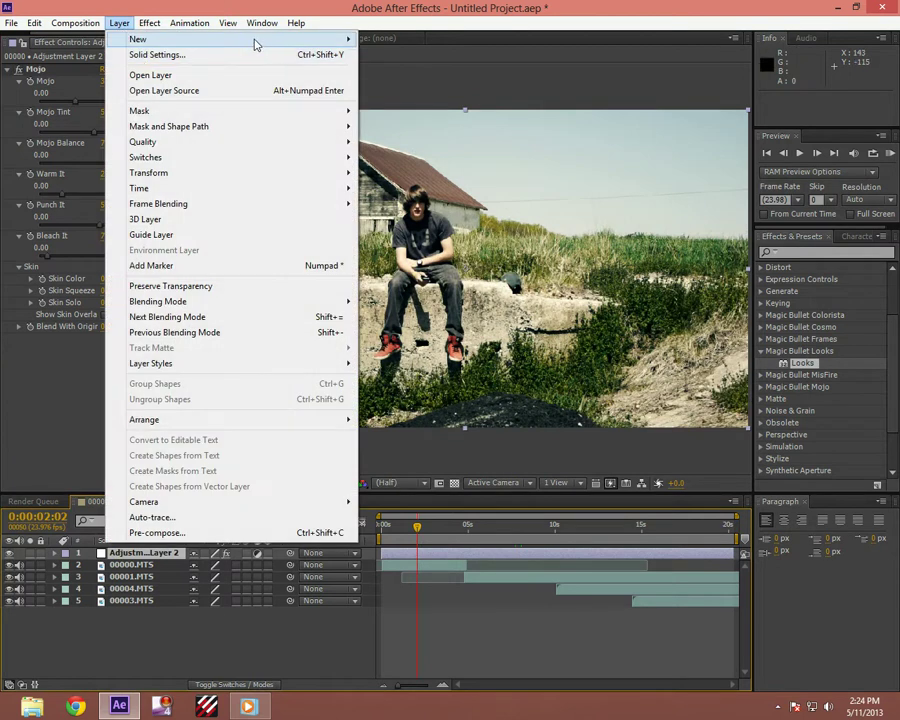
mouse_move(255, 40)
click(411, 132)
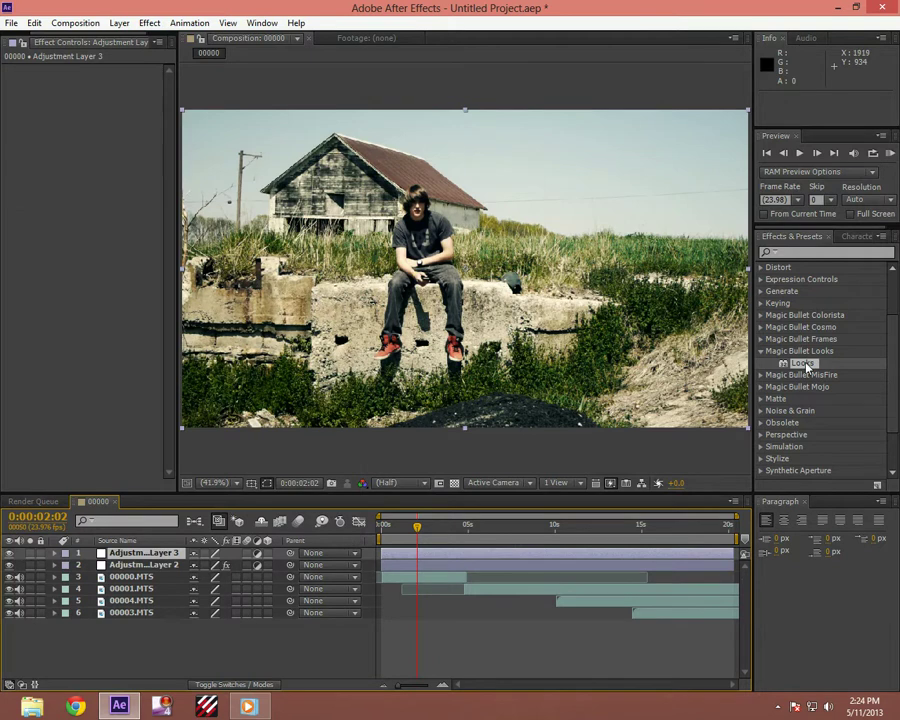
drag(805, 364, 130, 556)
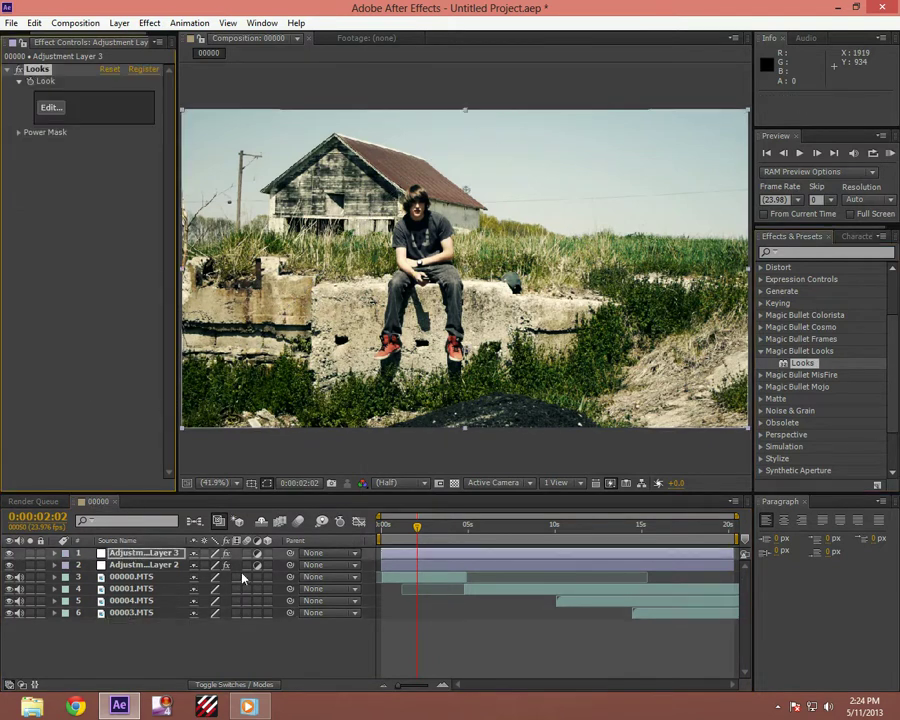
Give Adjustment Layer 3's Looks effect the Basic Sharpen look and send it back to After Effects
click(52, 108)
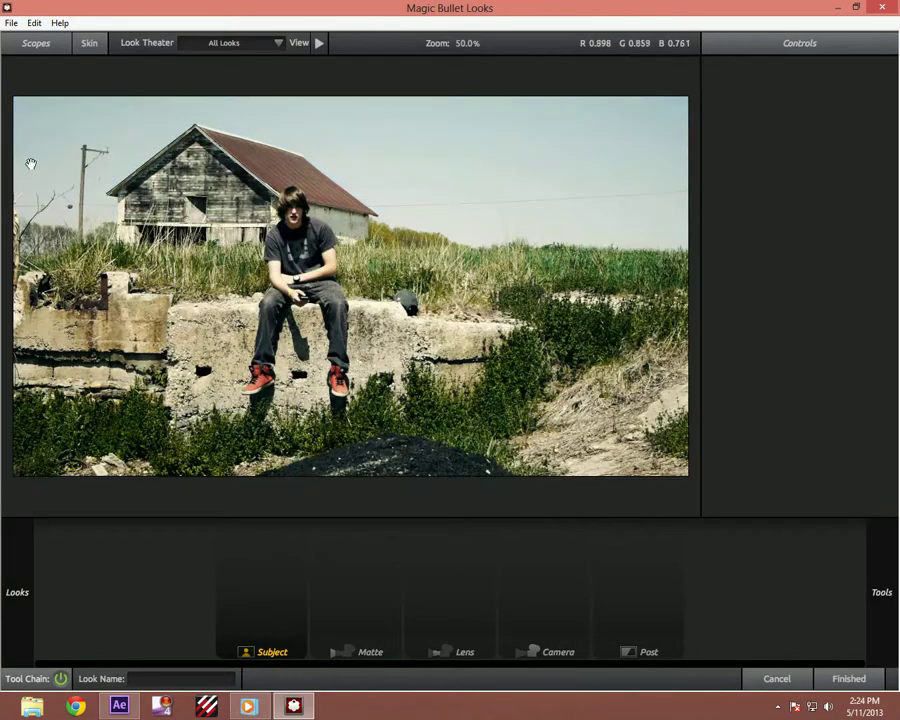
mouse_move(5, 138)
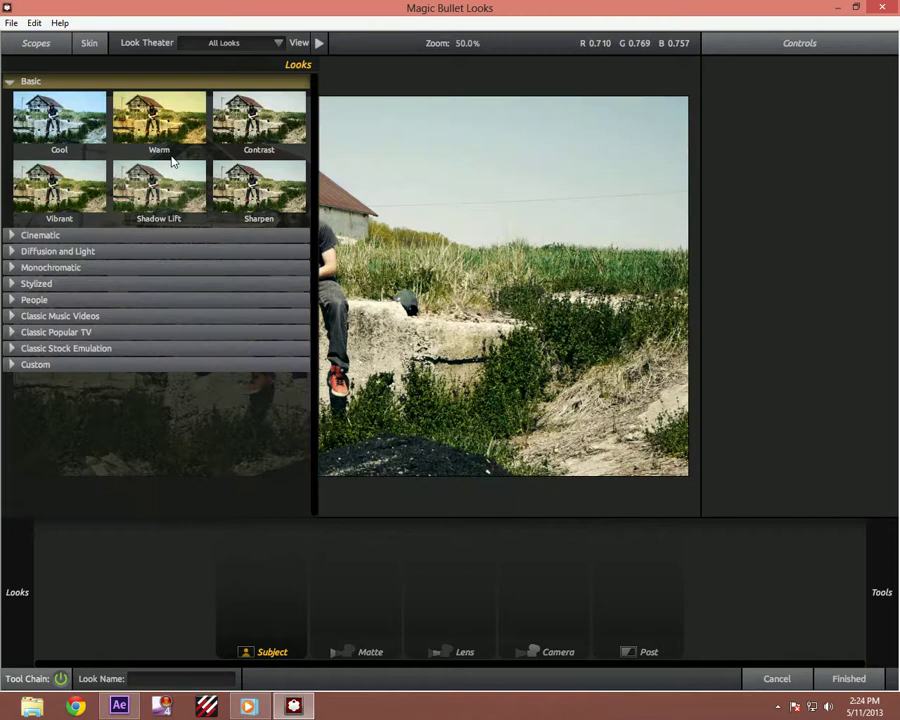
click(262, 205)
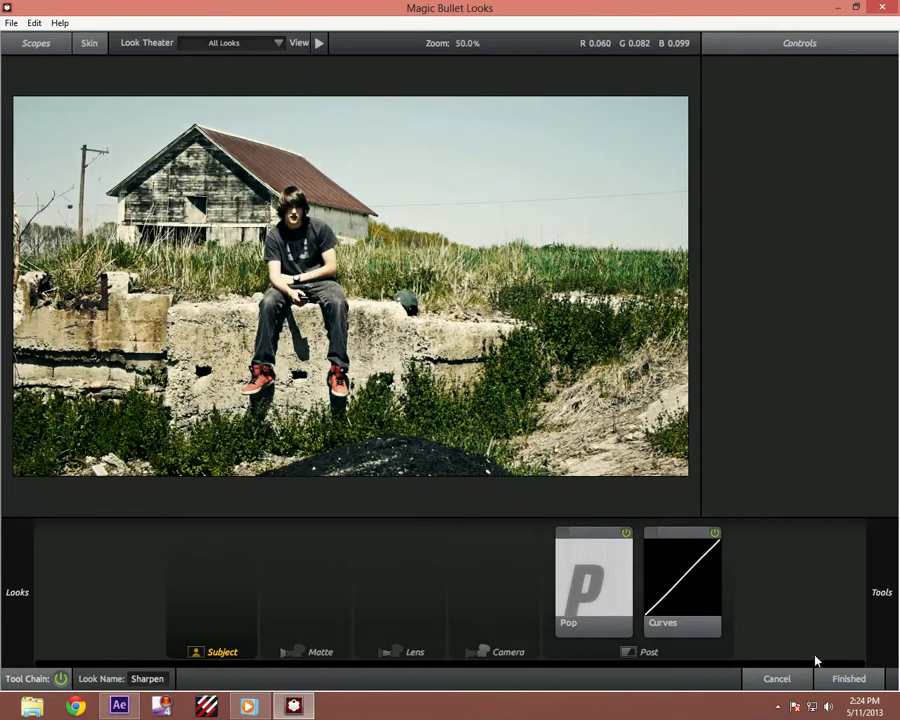
click(845, 679)
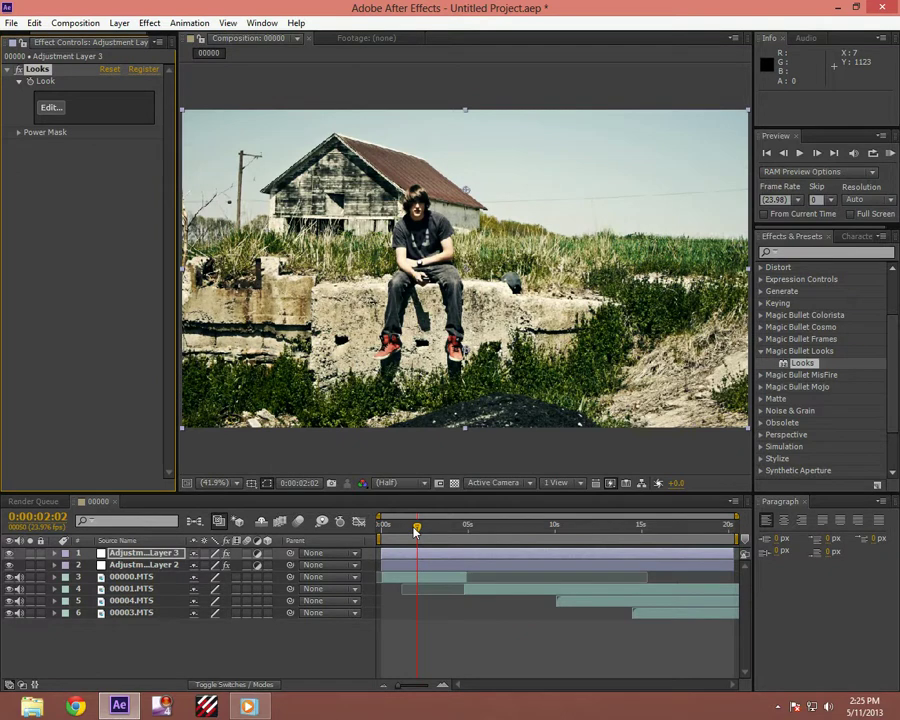
Scrub to about 2 seconds and toggle the top adjustment layer to compare the grade
mouse_move(421, 531)
mouse_down()
mouse_move(432, 531)
mouse_move(421, 531)
mouse_up()
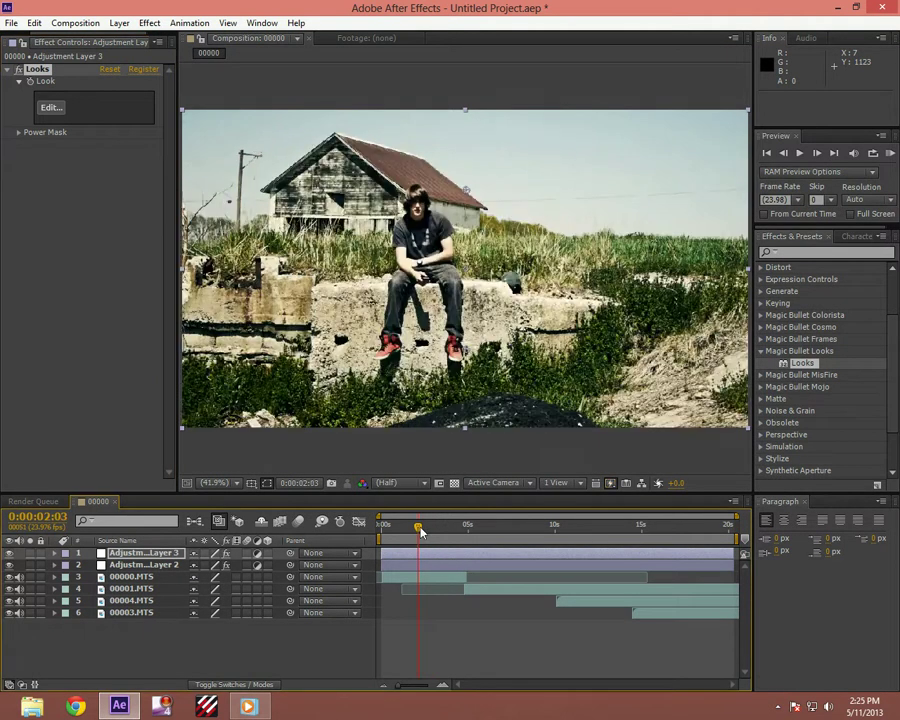
click(12, 555)
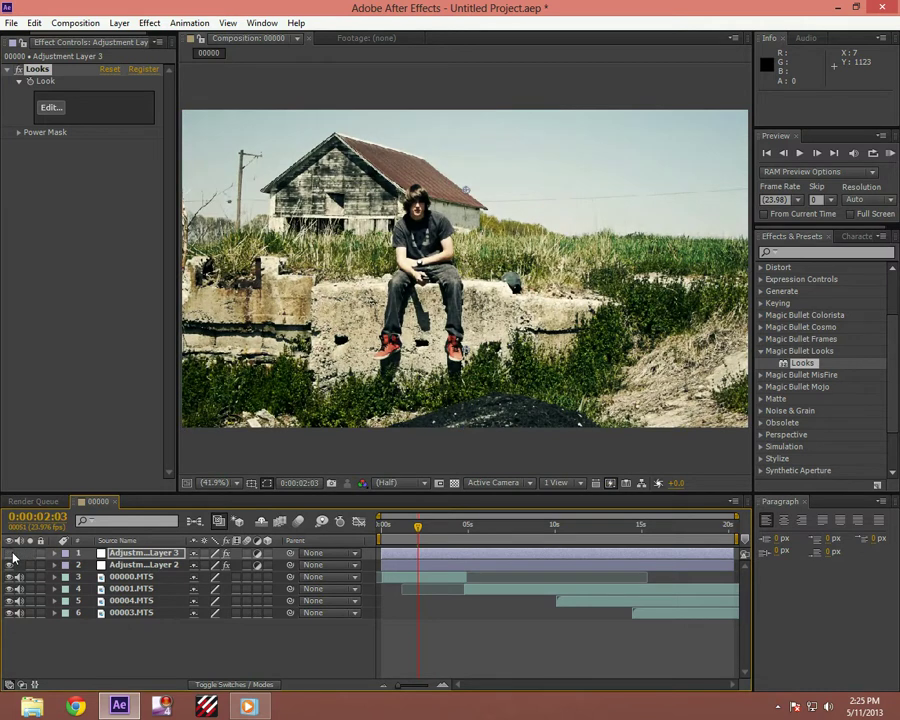
click(12, 555)
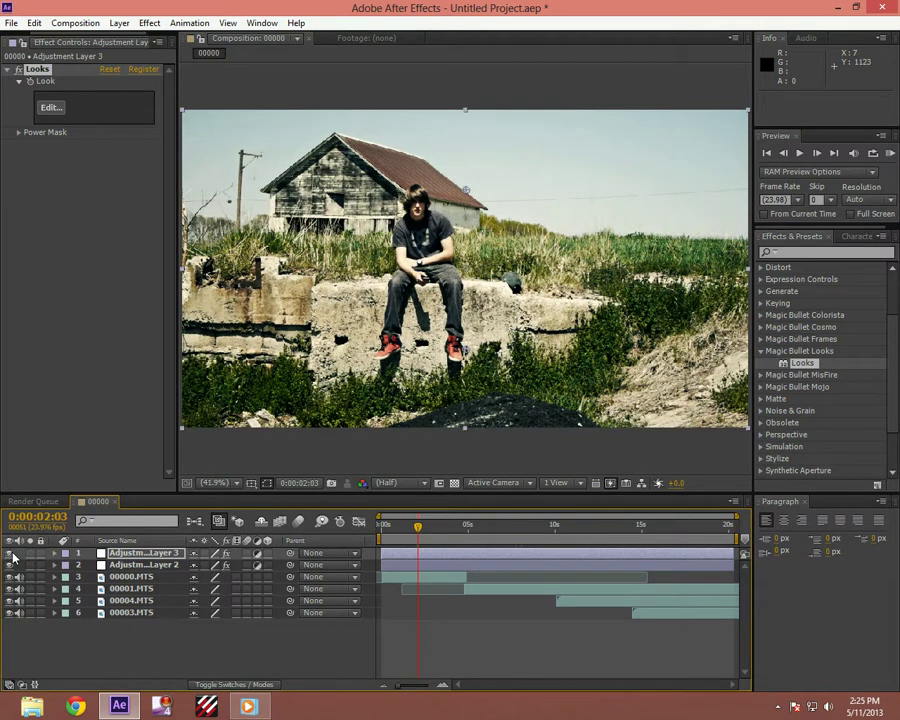
click(12, 555)
click(12, 555)
Jump to the shoe shot at 0:00:11:05 and toggle the top adjustment layer to compare
drag(419, 528, 536, 534)
click(575, 540)
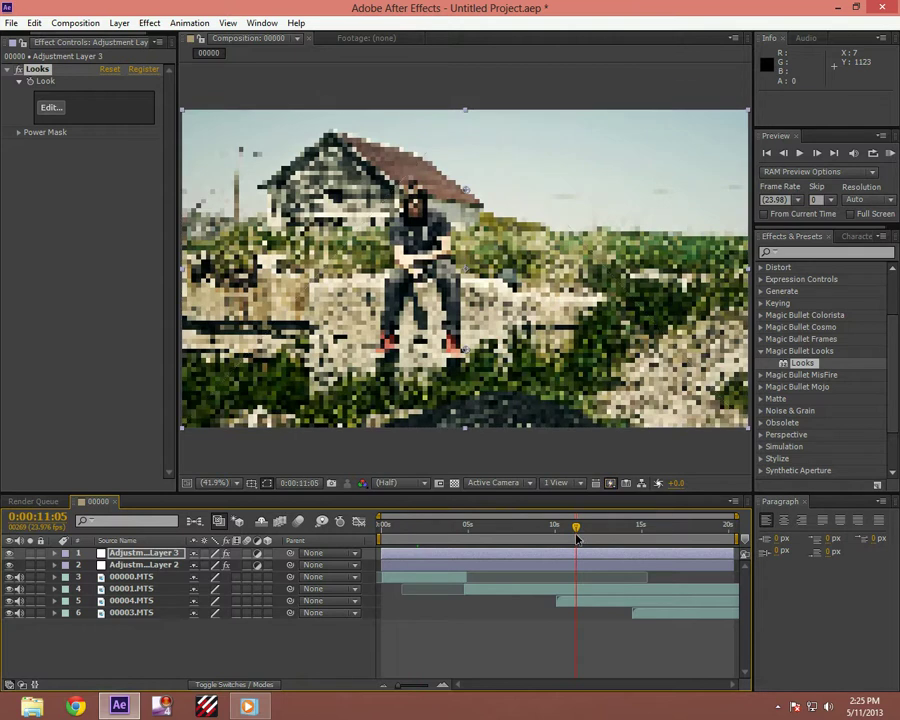
click(11, 555)
click(11, 555)
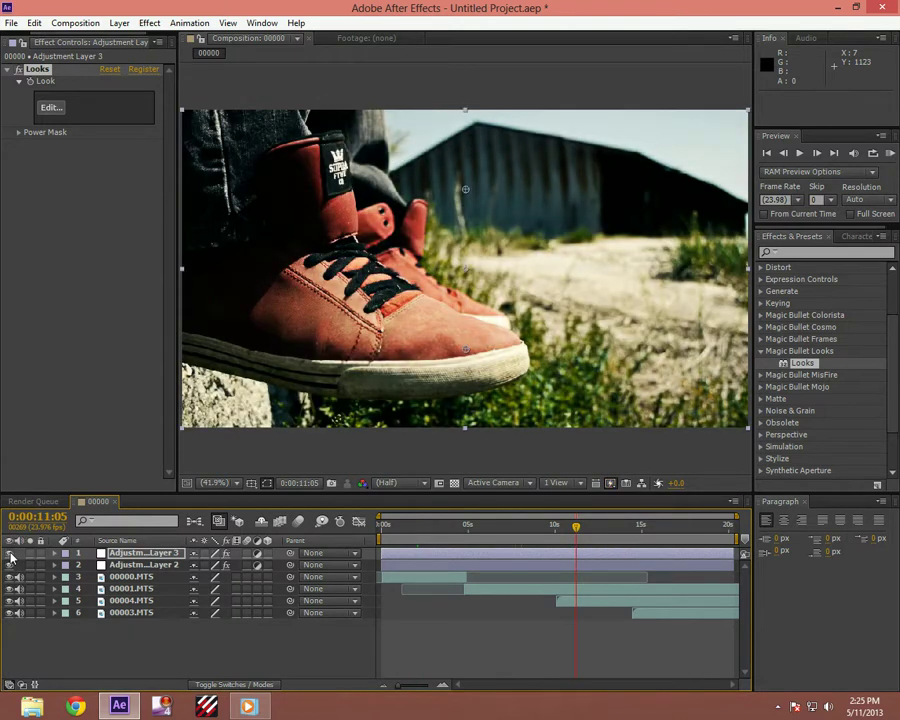
click(11, 555)
click(11, 555)
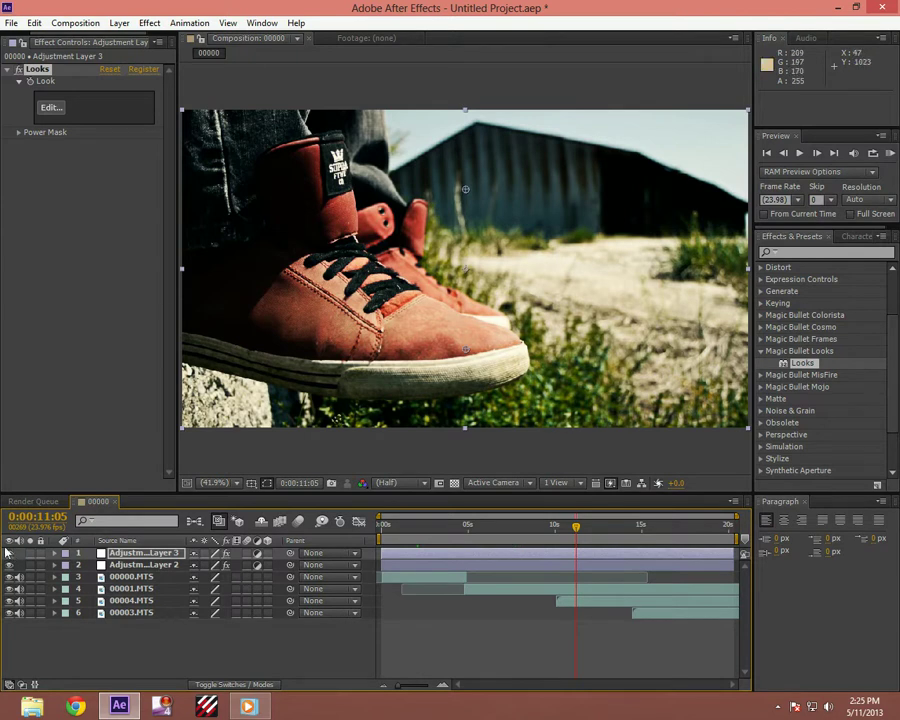
click(11, 556)
click(11, 556)
click(11, 556)
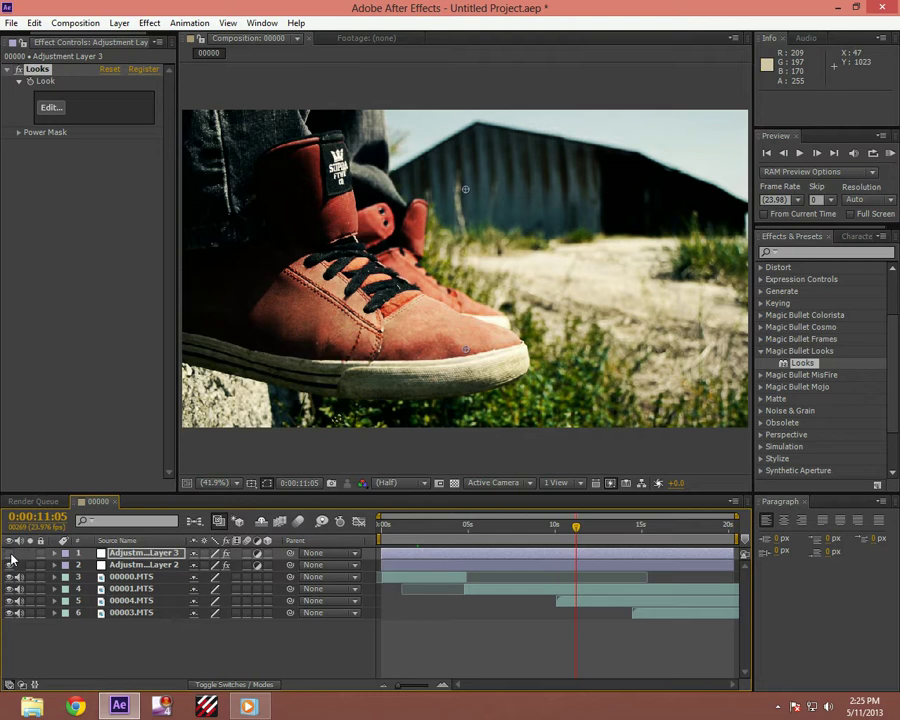
click(11, 556)
click(11, 556)
click(11, 556)
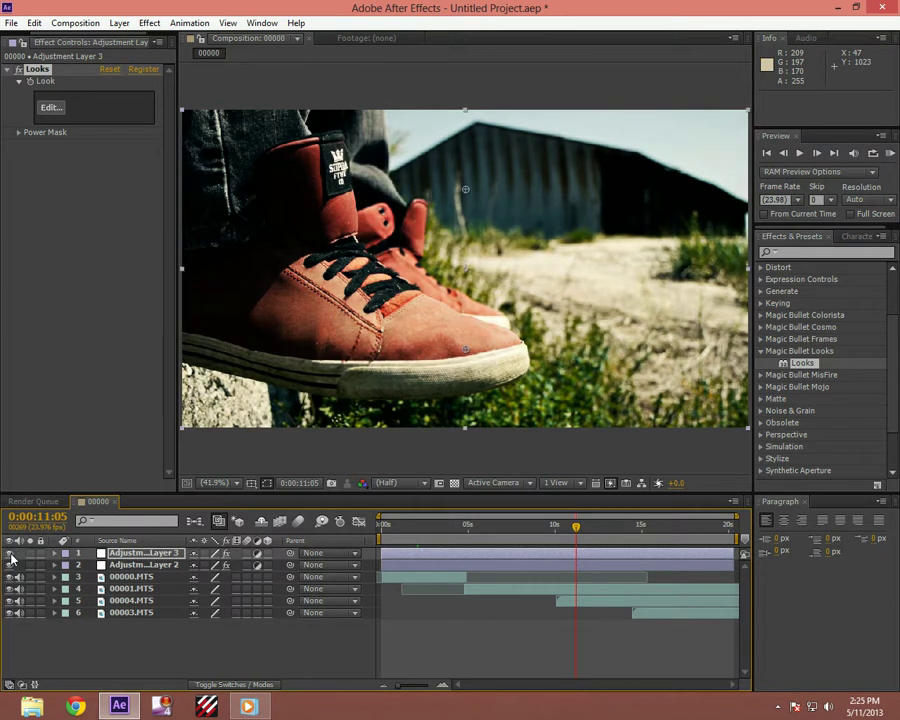
Toggle the second adjustment layer off and on to compare, leaving both layers on
click(11, 566)
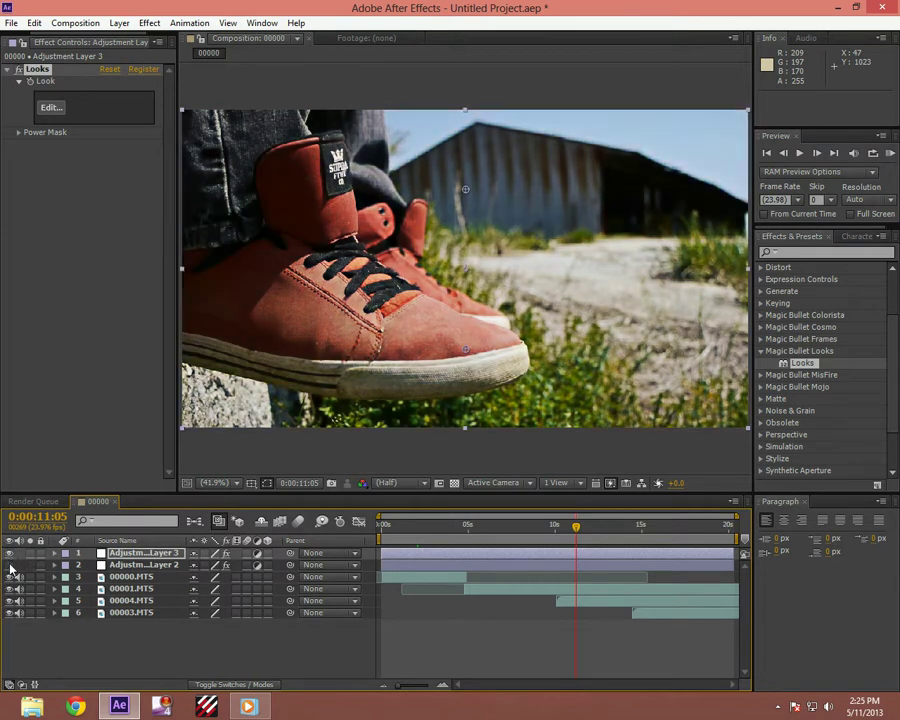
click(11, 566)
click(11, 566)
click(12, 556)
click(12, 556)
click(12, 557)
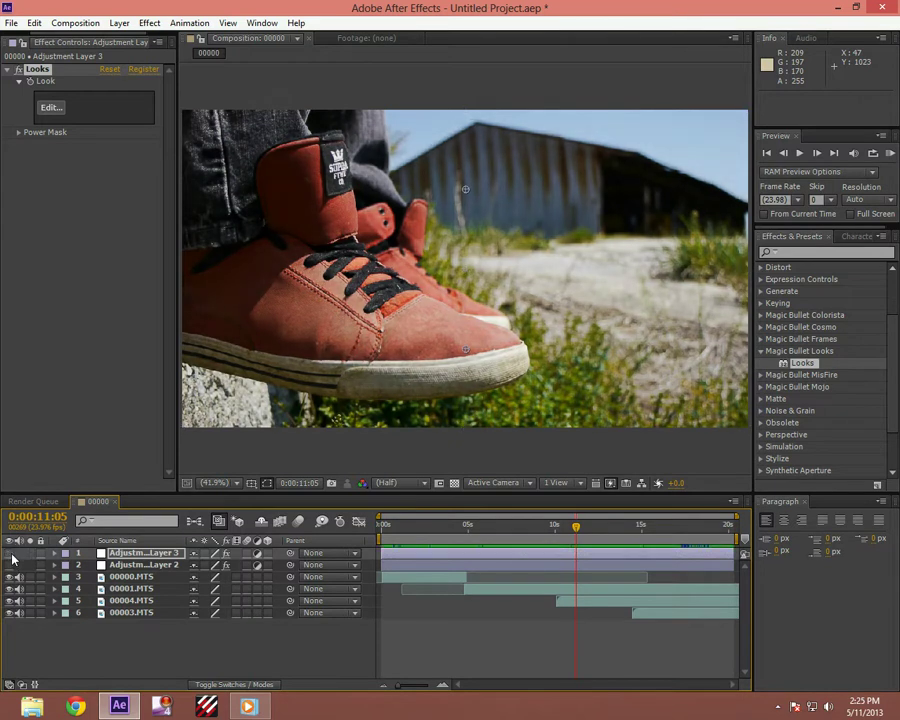
click(12, 556)
click(11, 566)
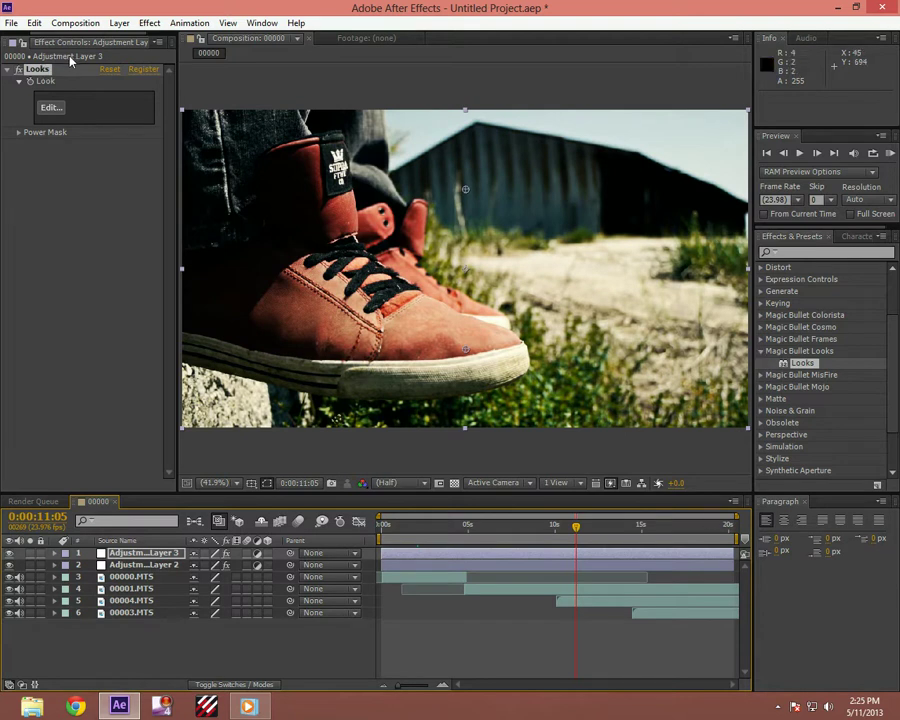
Add a new Adjustment Layer 4 on top of the composition via Layer > New
click(121, 23)
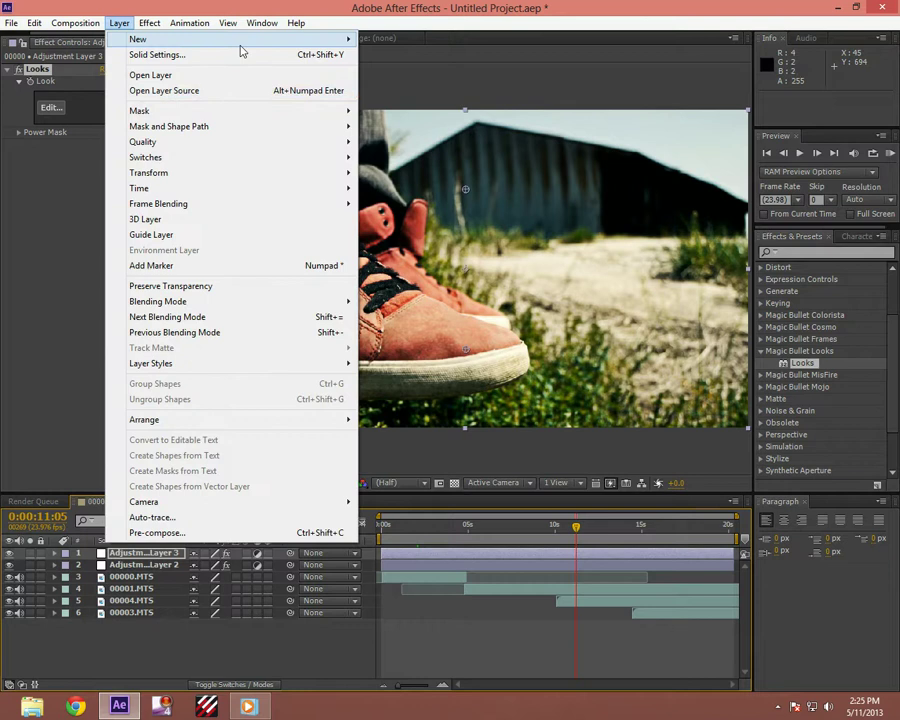
mouse_move(320, 45)
click(385, 132)
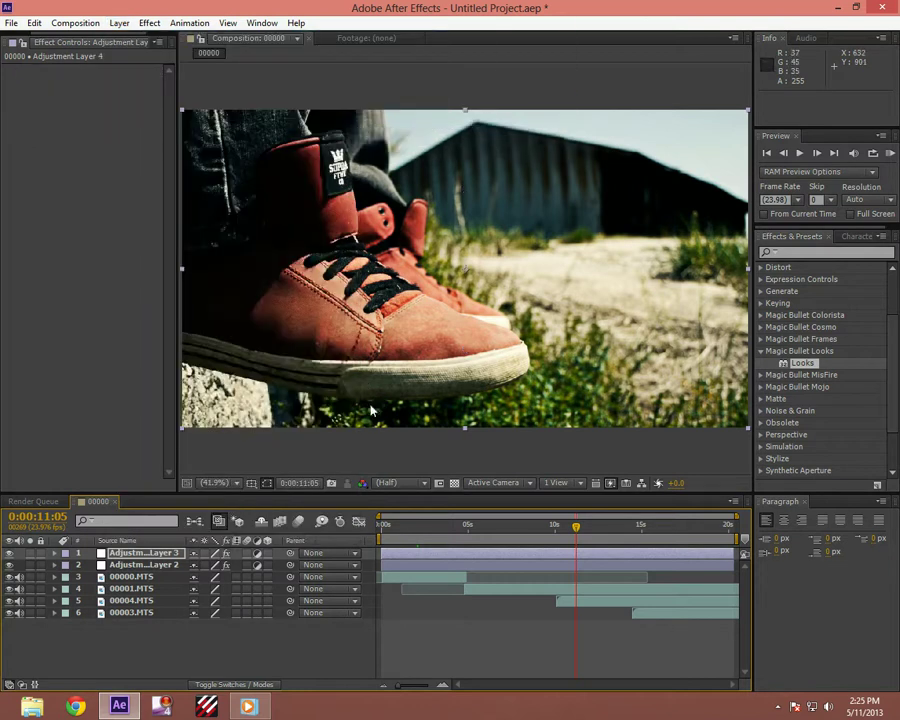
Apply MisFire Vignette to Adjustment Layer 4, nudge the layer, and set Size to 27.8
click(761, 352)
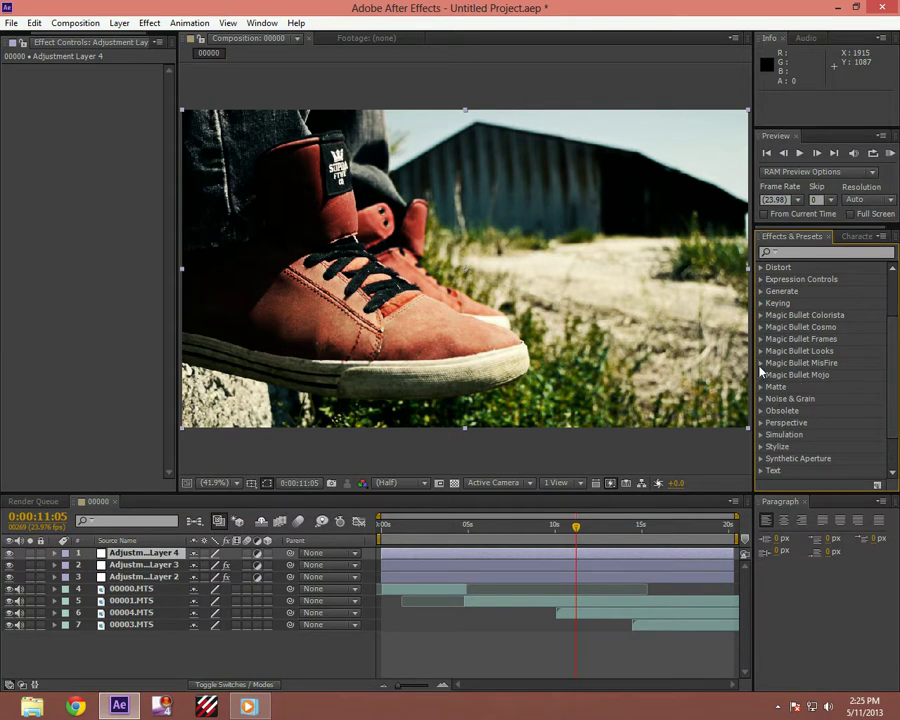
click(760, 364)
scroll(887, 340, down, 2)
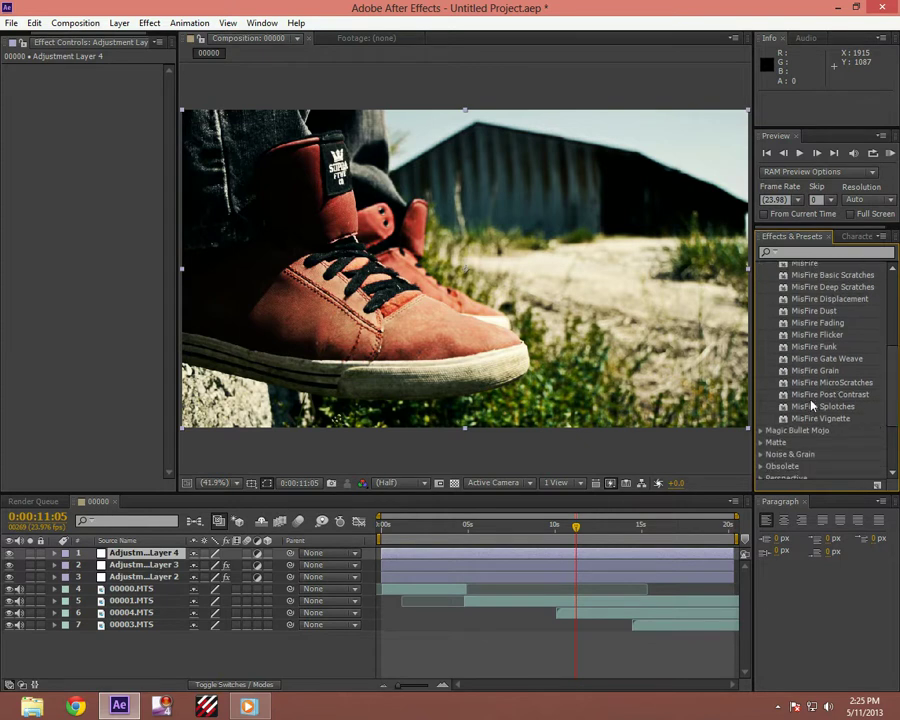
click(830, 419)
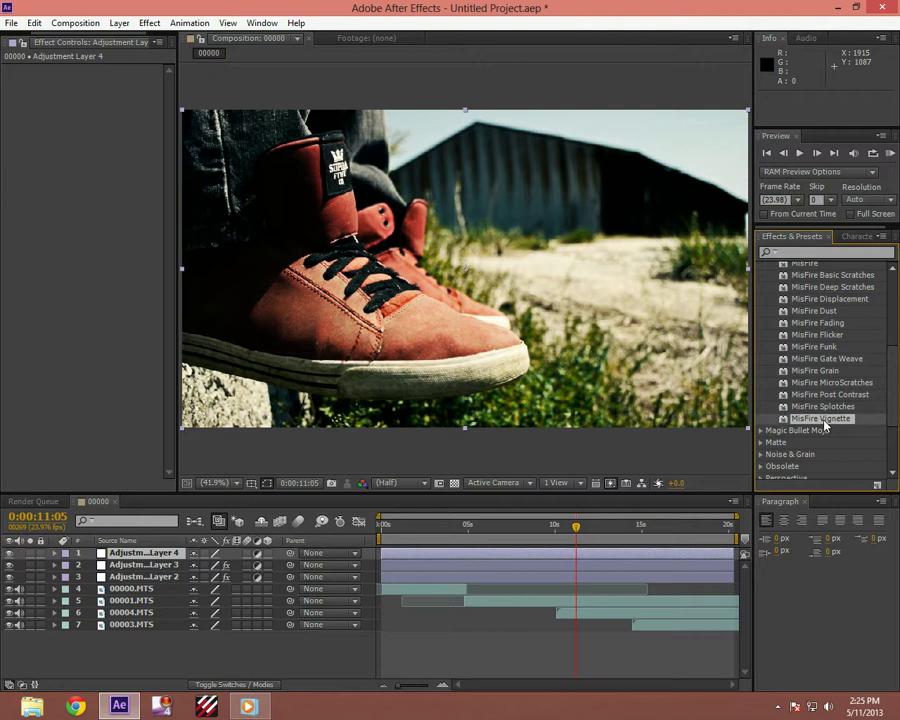
drag(823, 425, 145, 555)
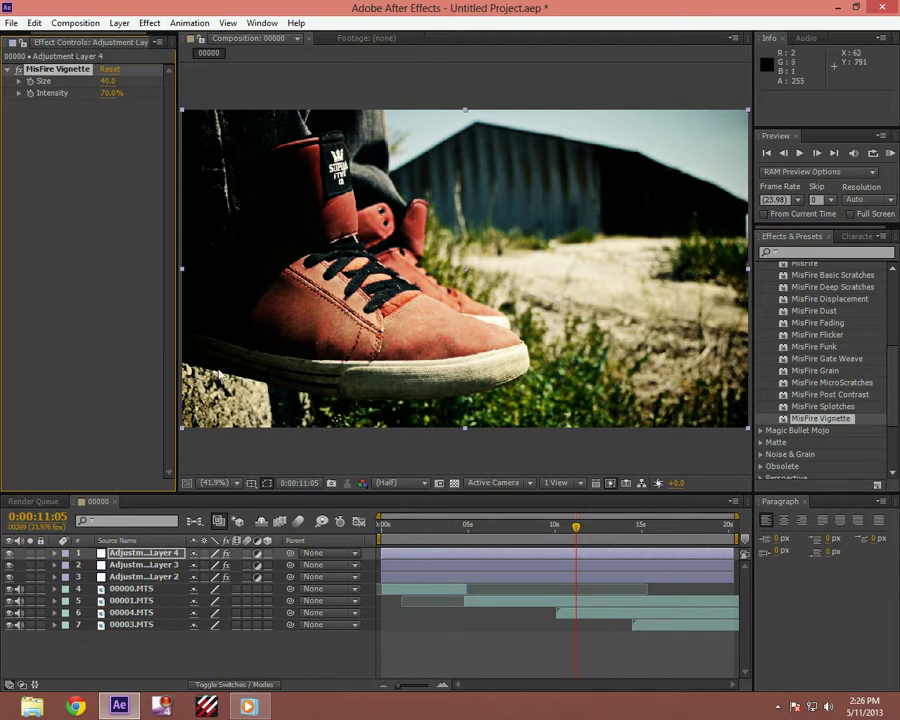
drag(440, 256, 425, 278)
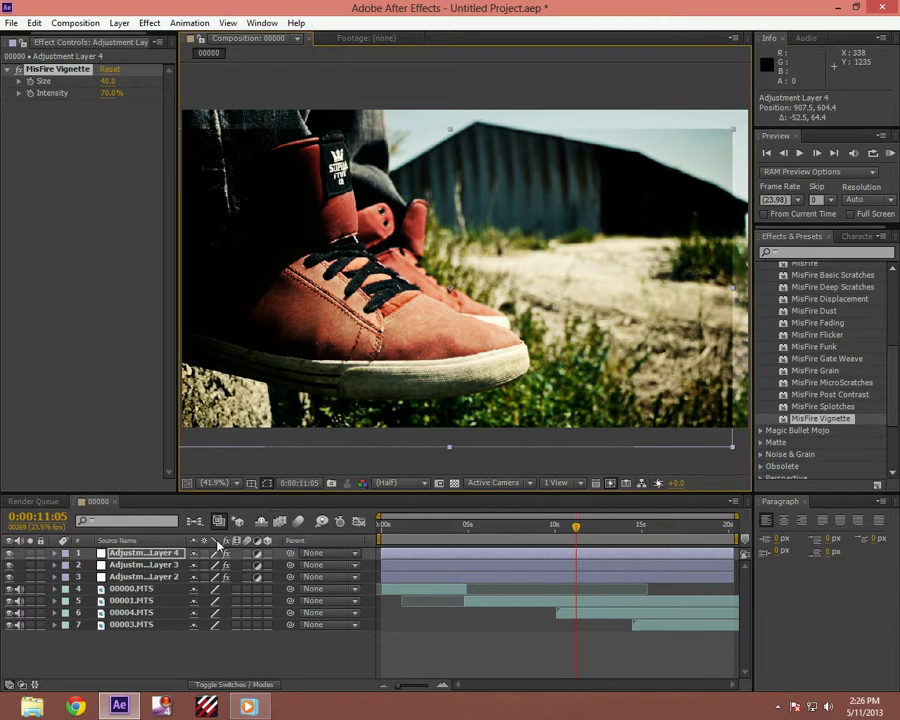
mouse_move(106, 81)
mouse_down()
mouse_move(120, 81)
mouse_move(94, 81)
mouse_up()
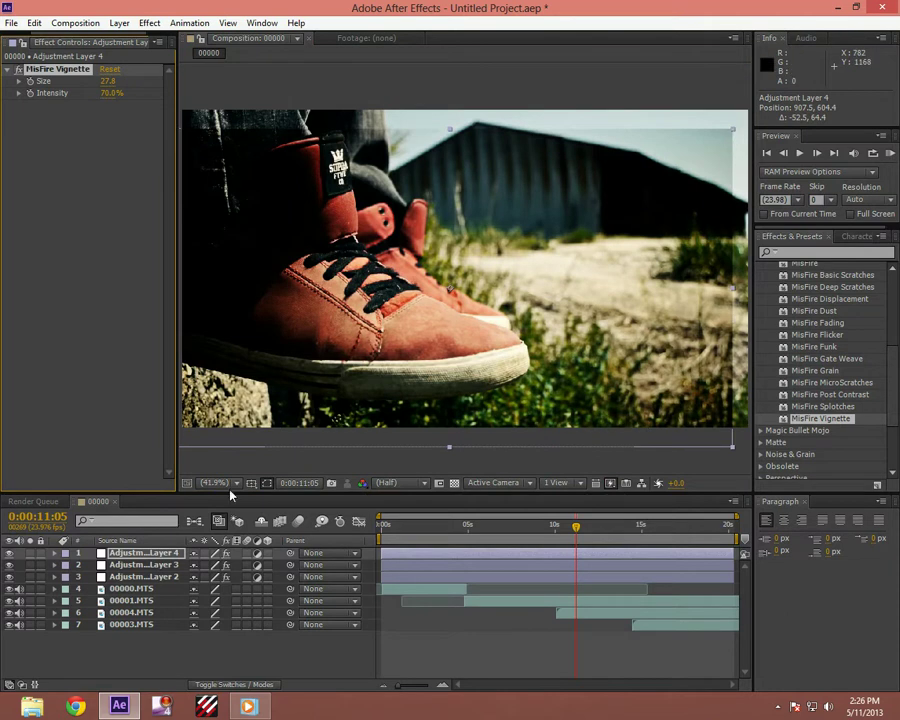
At 25% zoom, scale the adjustment layer to about 106% to cover the frame, then fit up to 100%
click(234, 484)
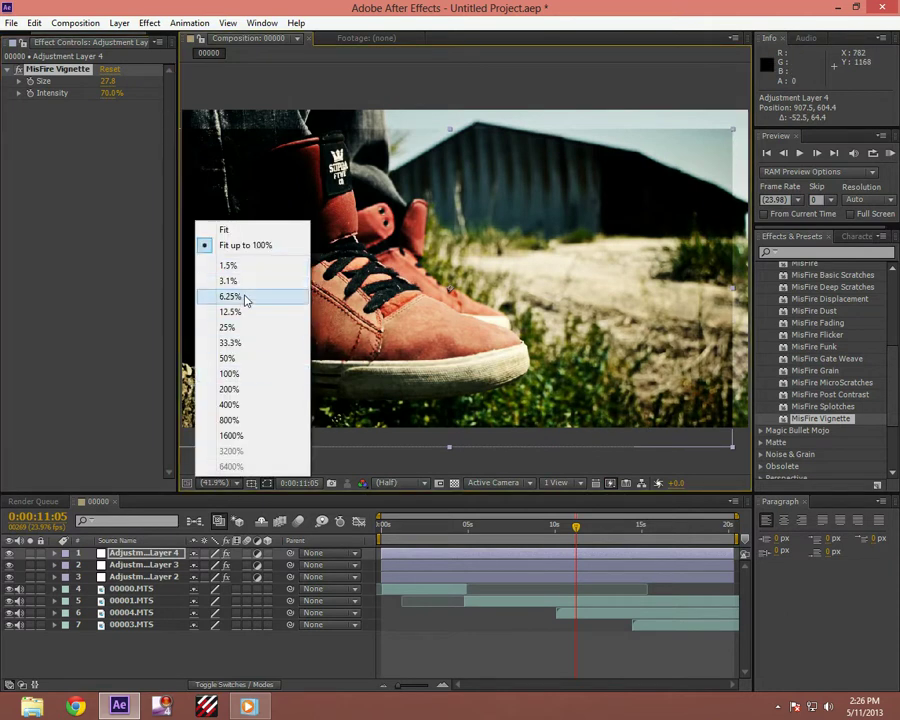
click(240, 326)
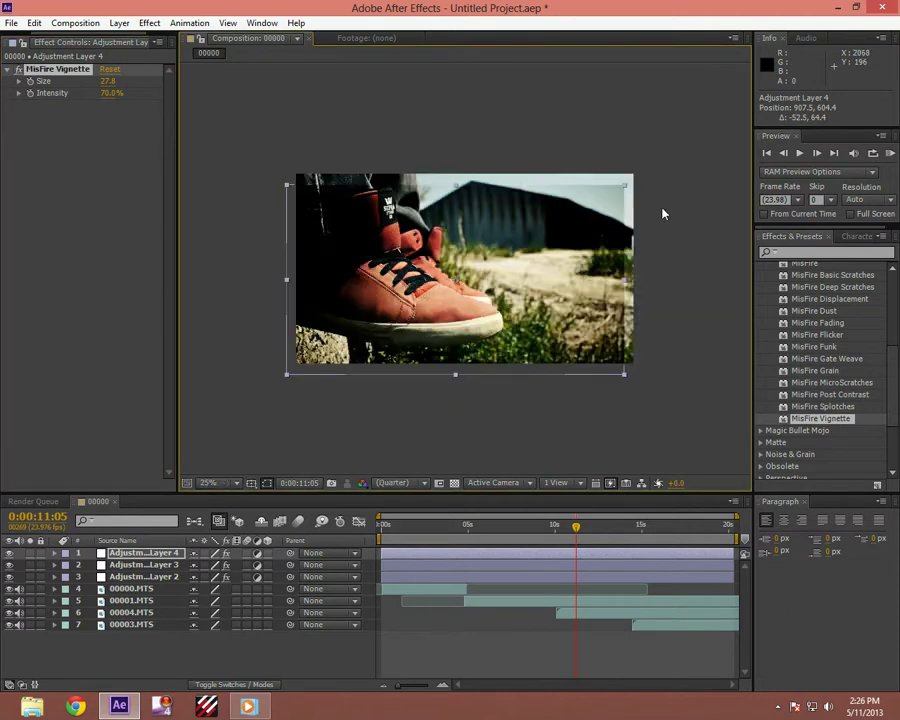
drag(626, 192, 645, 167)
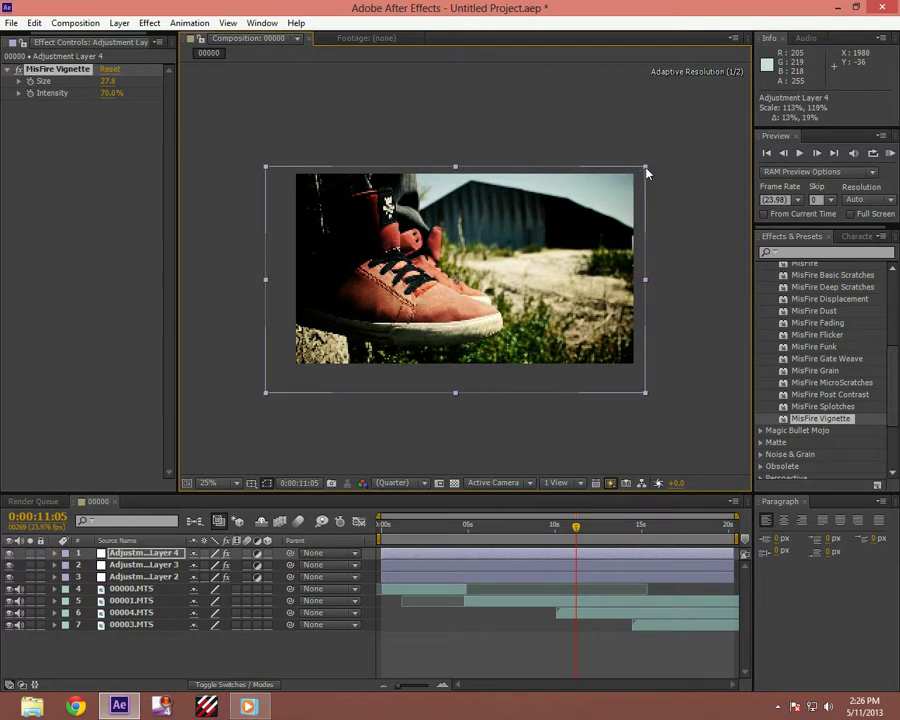
mouse_move(477, 224)
mouse_down()
mouse_move(493, 192)
mouse_move(489, 212)
mouse_up()
drag(658, 156, 647, 171)
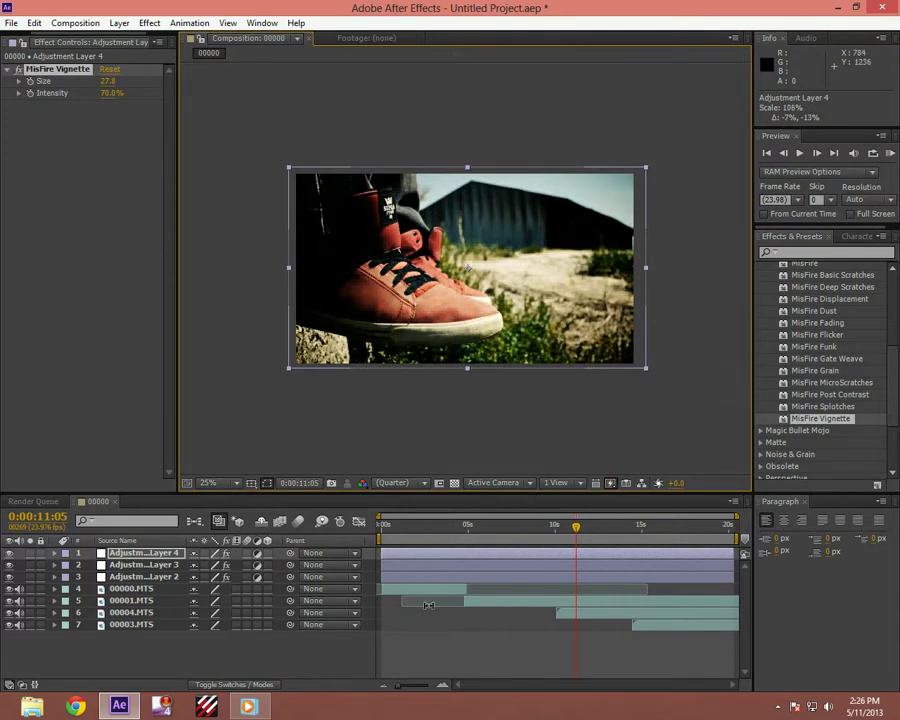
click(232, 483)
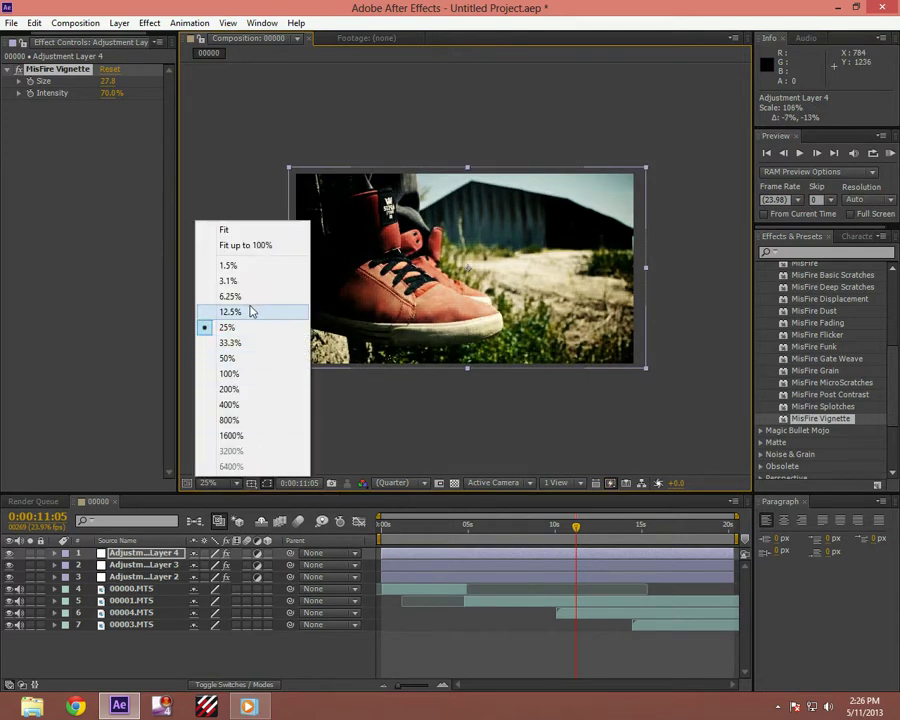
click(250, 246)
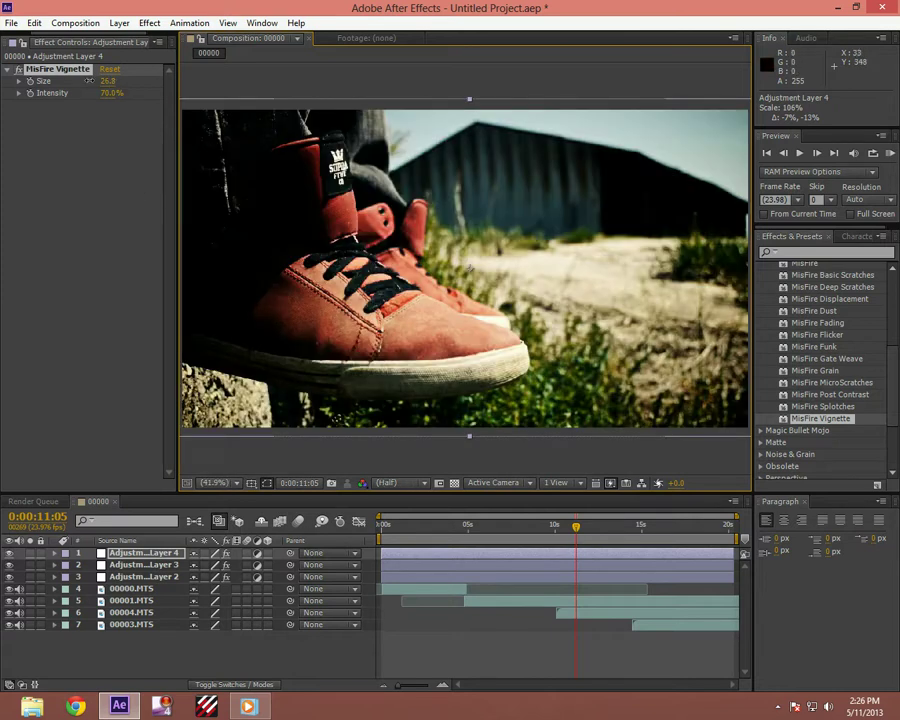
Scrub vignette Size to 60.0 and test Intensity between 100% and 12%
drag(92, 80, 73, 81)
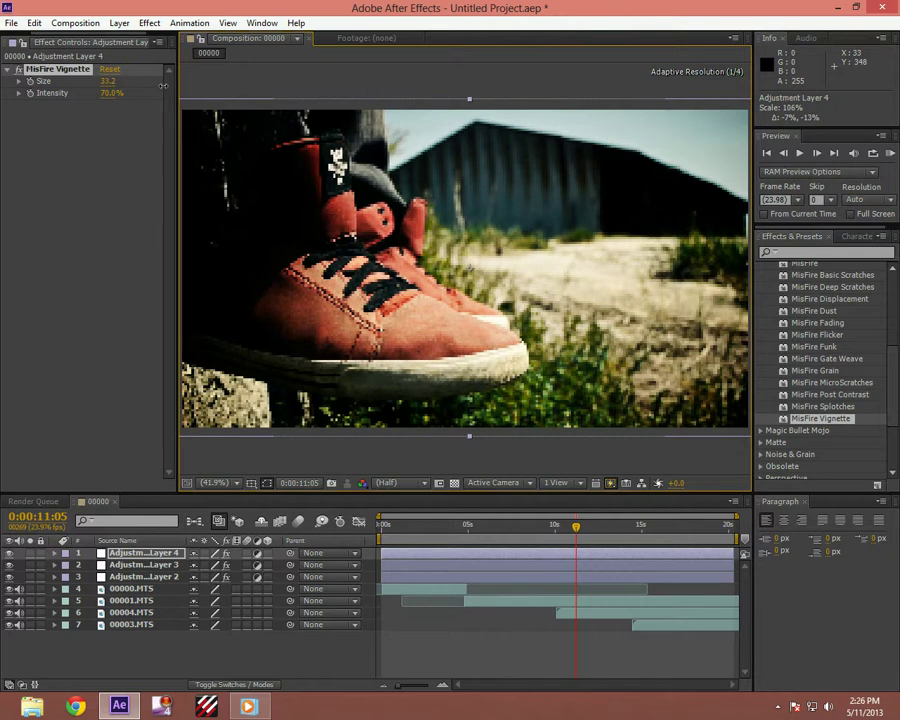
drag(279, 107, 440, 111)
drag(112, 93, 256, 106)
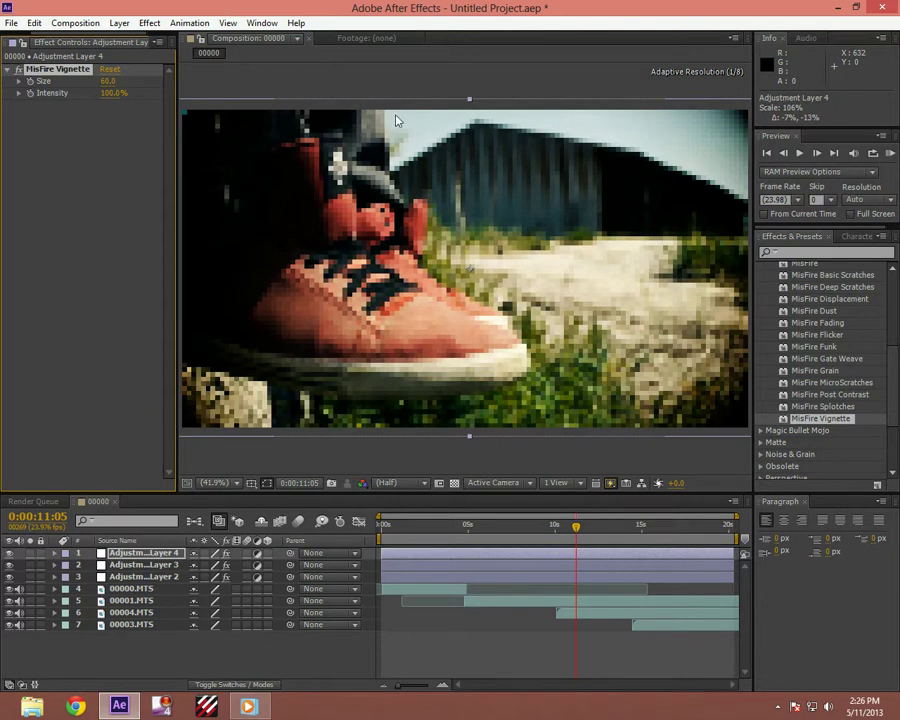
drag(396, 120, 396, 120)
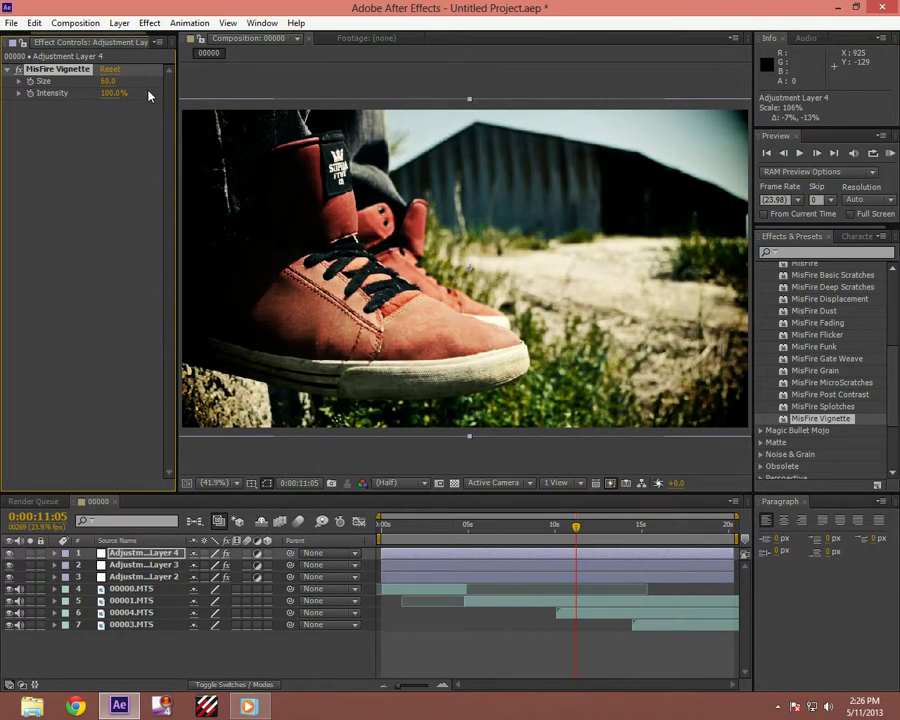
drag(110, 103, 56, 106)
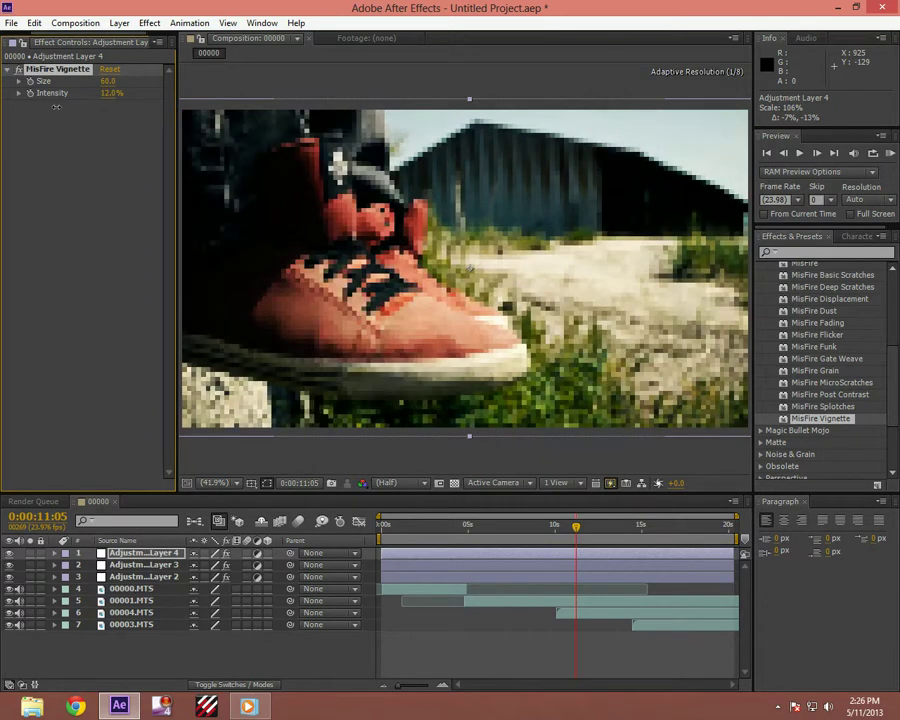
At 25% viewer zoom, refine the vignette to Size 44.1 and Intensity 74.0%
click(214, 483)
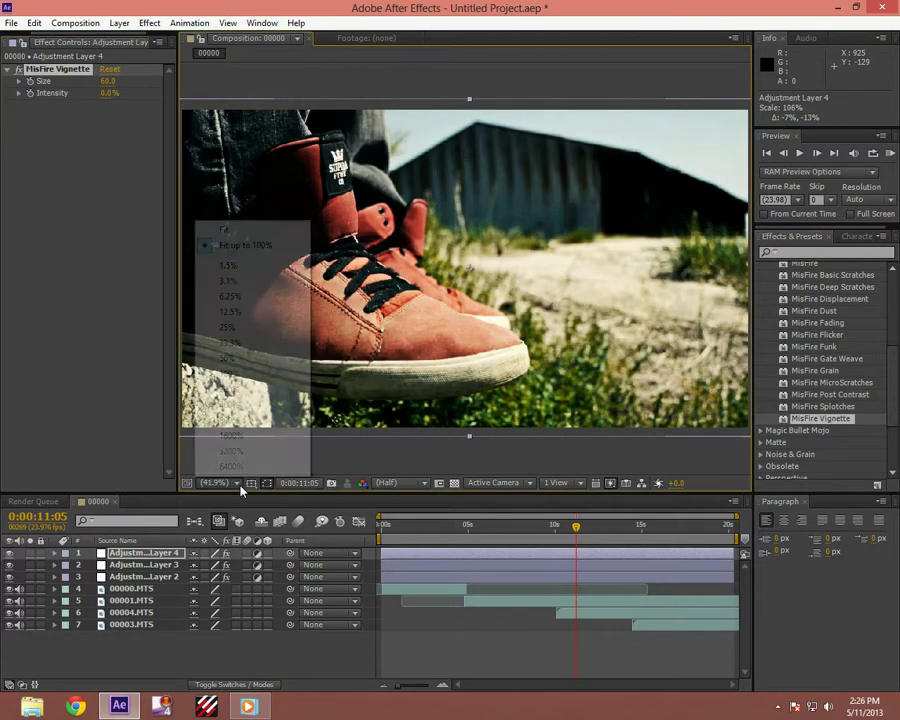
click(246, 328)
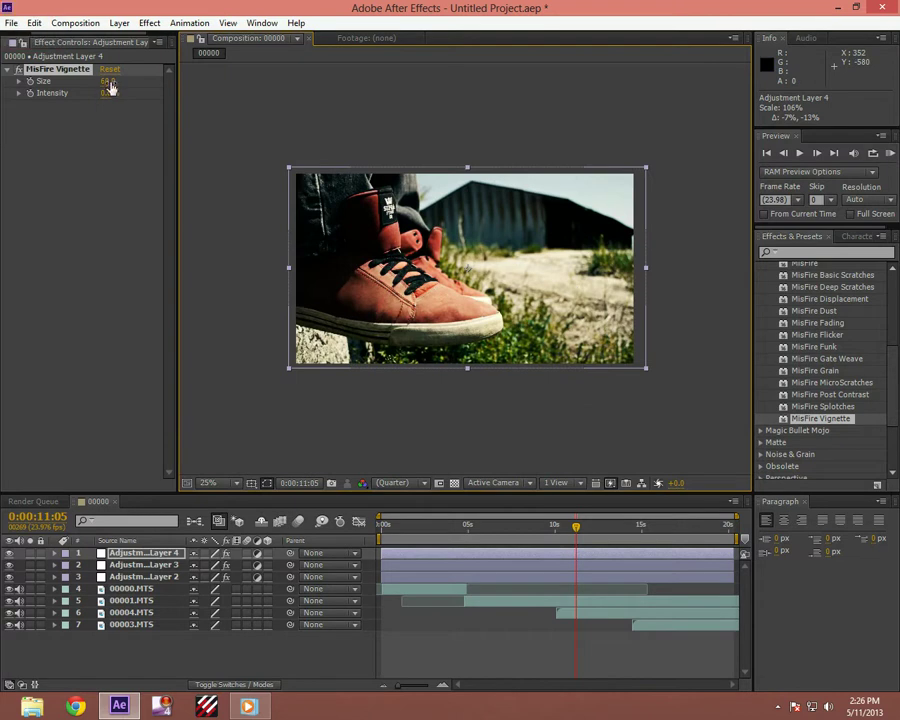
drag(110, 85, 157, 89)
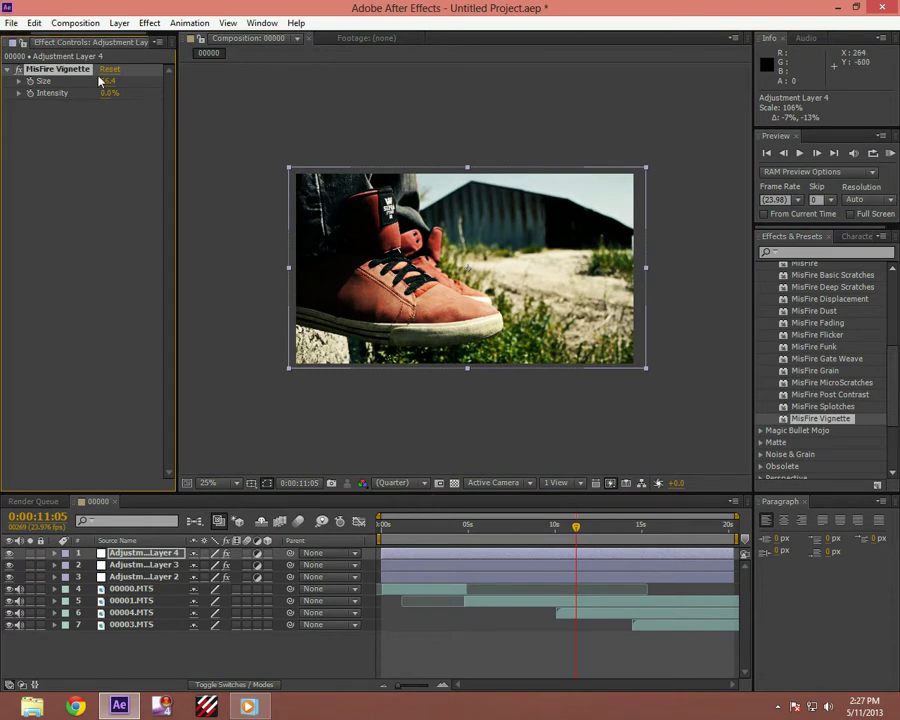
drag(108, 81, 104, 81)
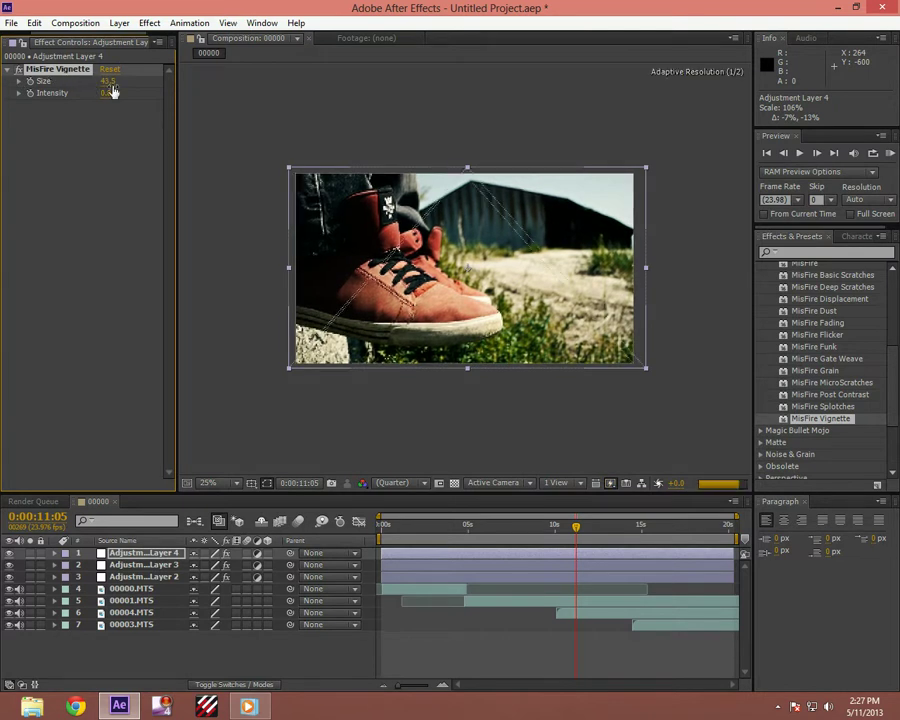
drag(108, 81, 40, 85)
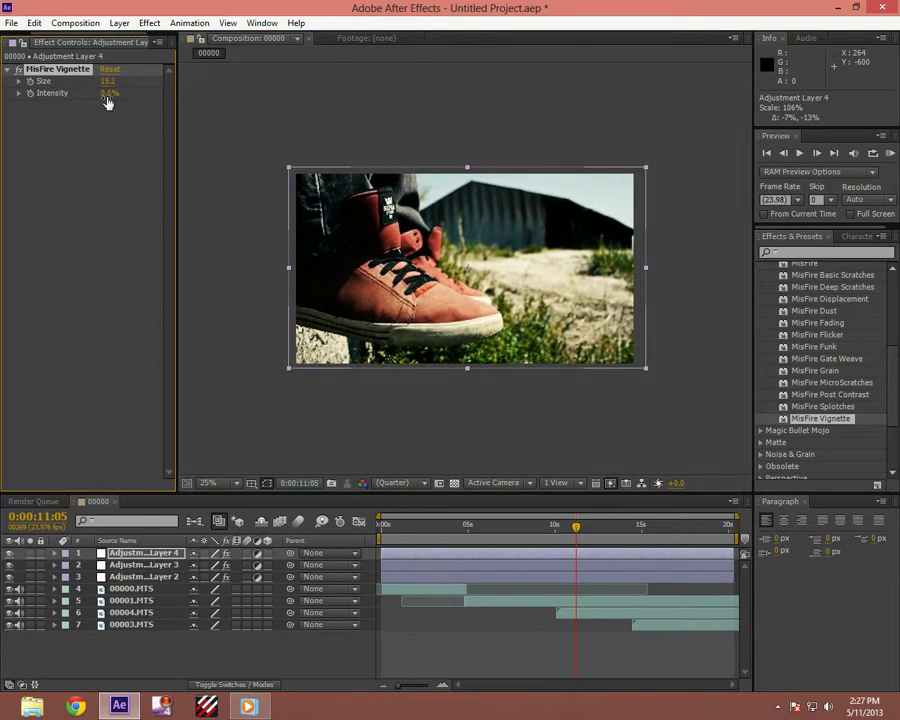
drag(115, 93, 159, 98)
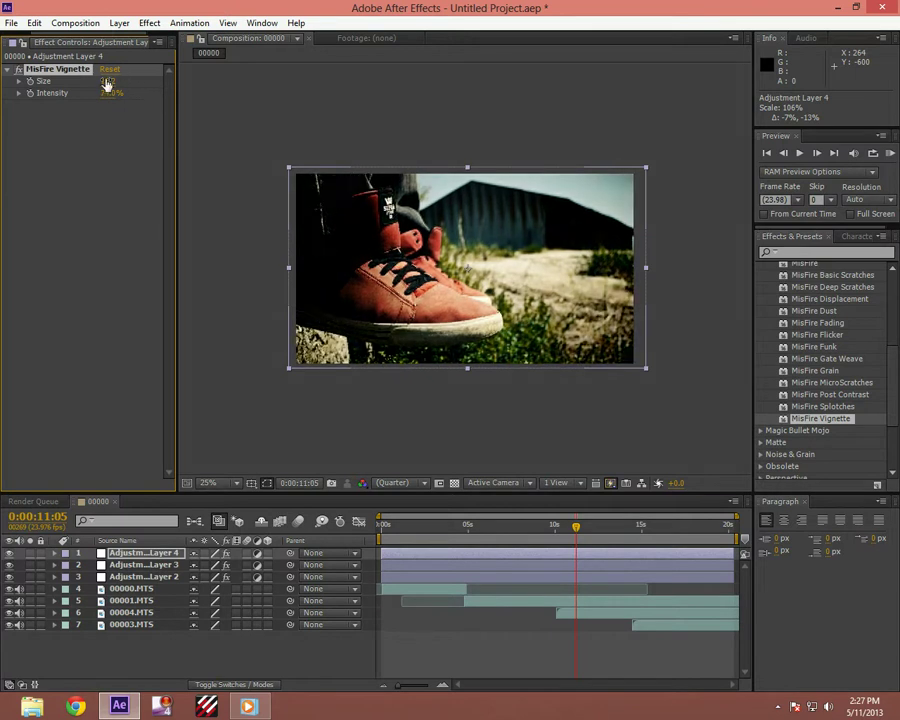
drag(108, 82, 400, 138)
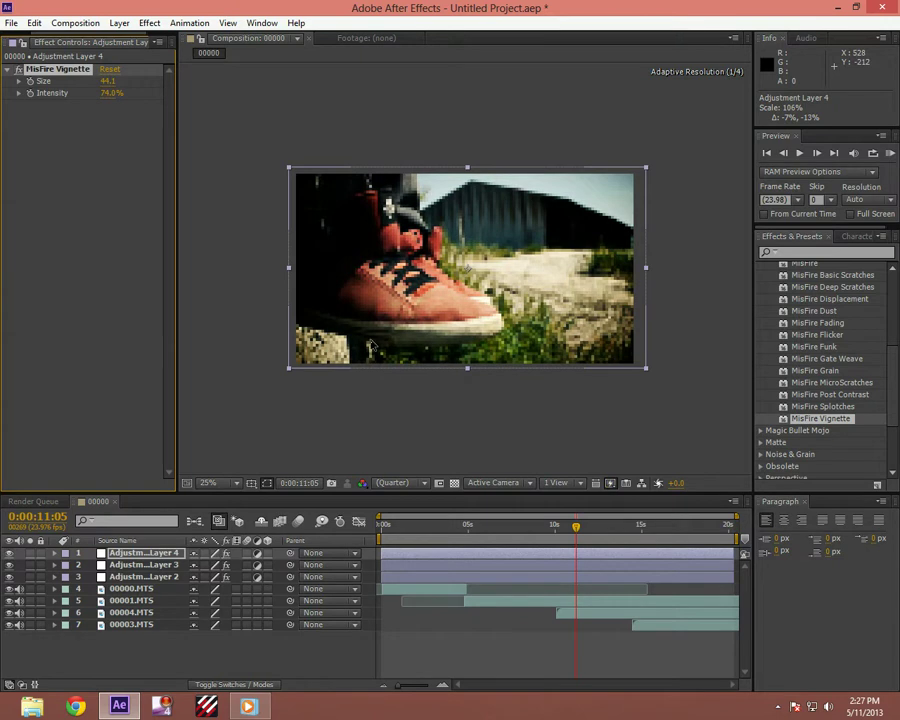
Toggle Adjustment Layer 4 repeatedly to compare the shoe shot with and without the vignette
click(9, 553)
click(9, 553)
click(9, 553)
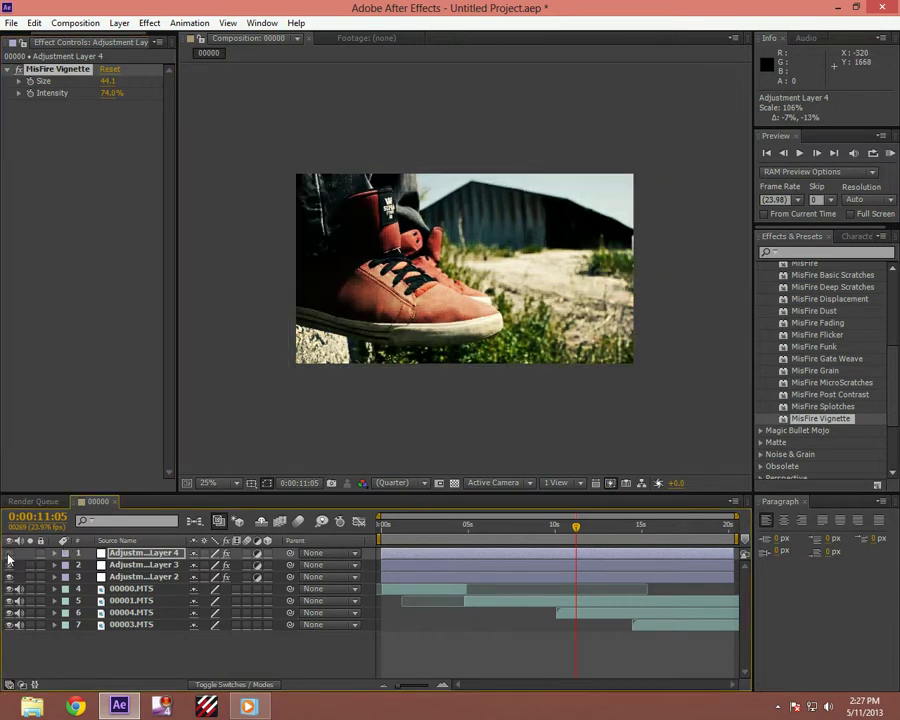
click(9, 553)
click(9, 554)
click(9, 554)
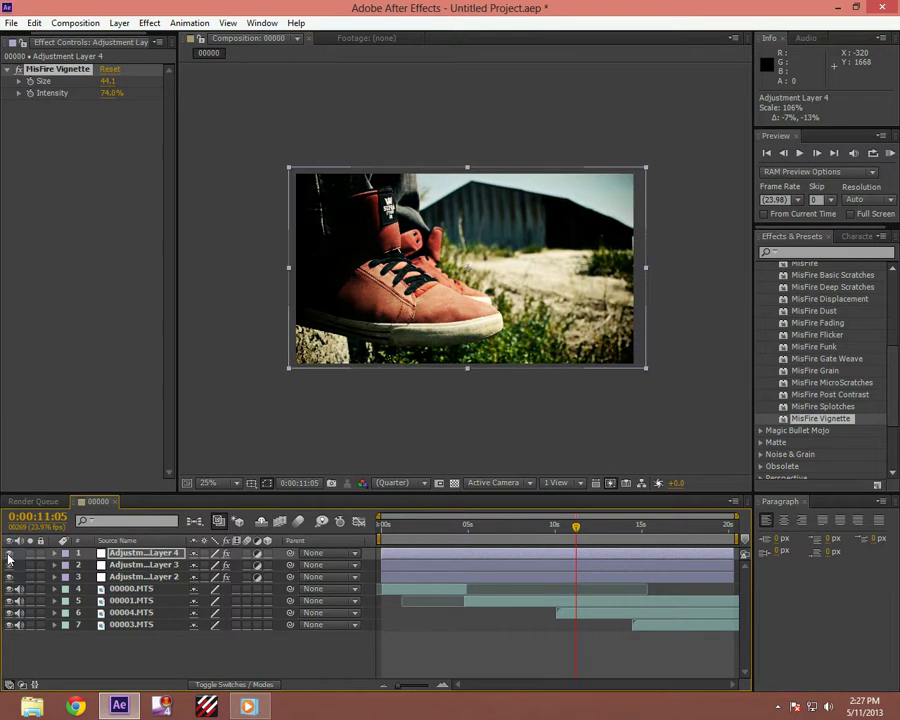
click(9, 554)
click(9, 554)
click(9, 553)
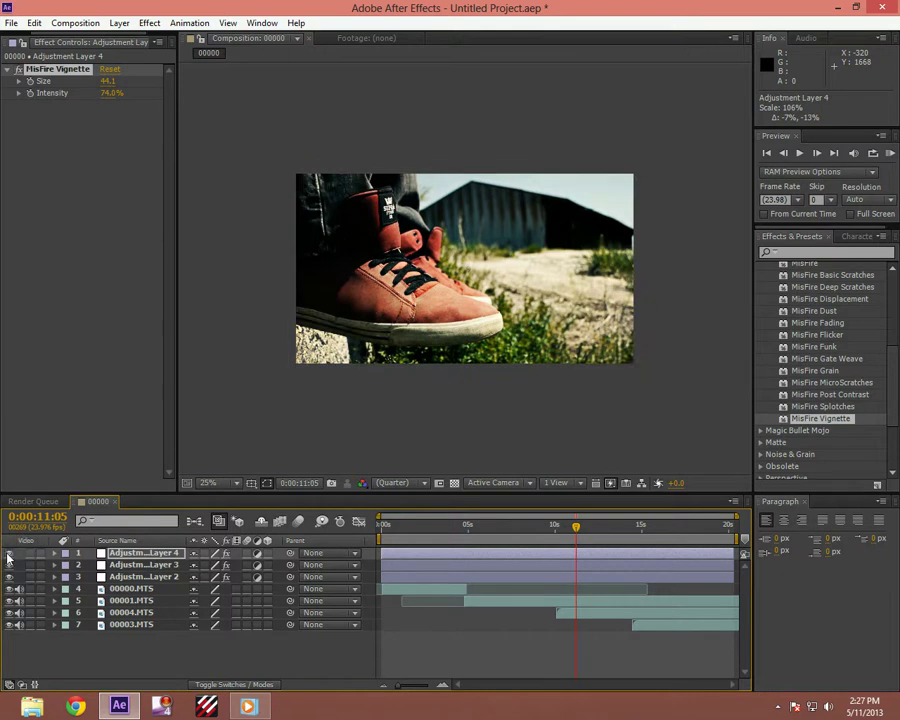
click(9, 553)
Leave the vignette layer on and lower MisFire Vignette Intensity to 32.0%
click(9, 553)
click(9, 553)
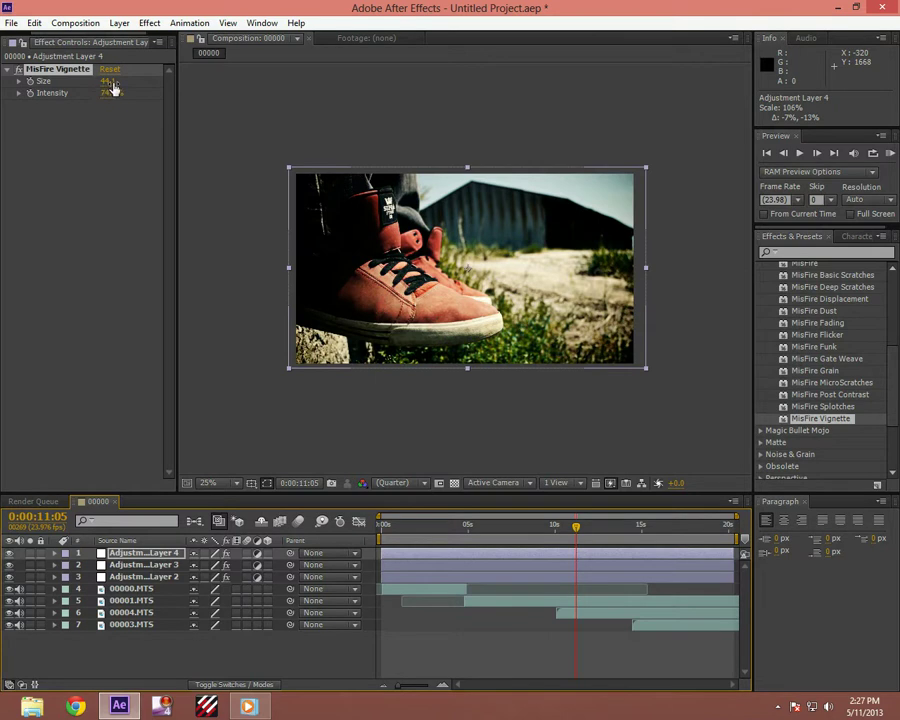
drag(108, 91, 88, 96)
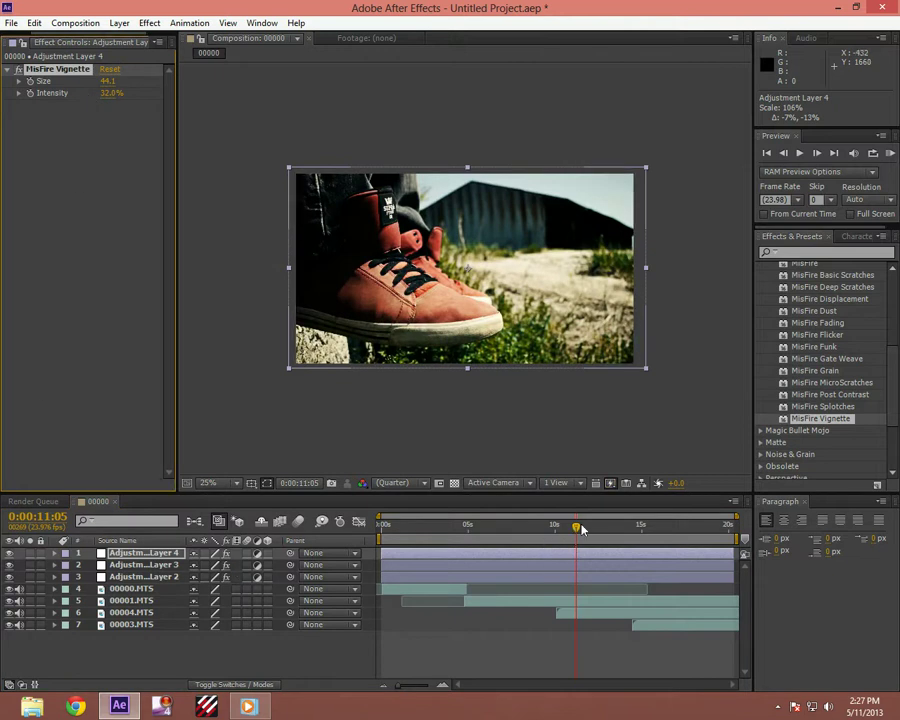
Go to the man-on-the-wall shot at 0:00:06:17 and collapse the Magic Bullet MisFire folder
click(498, 538)
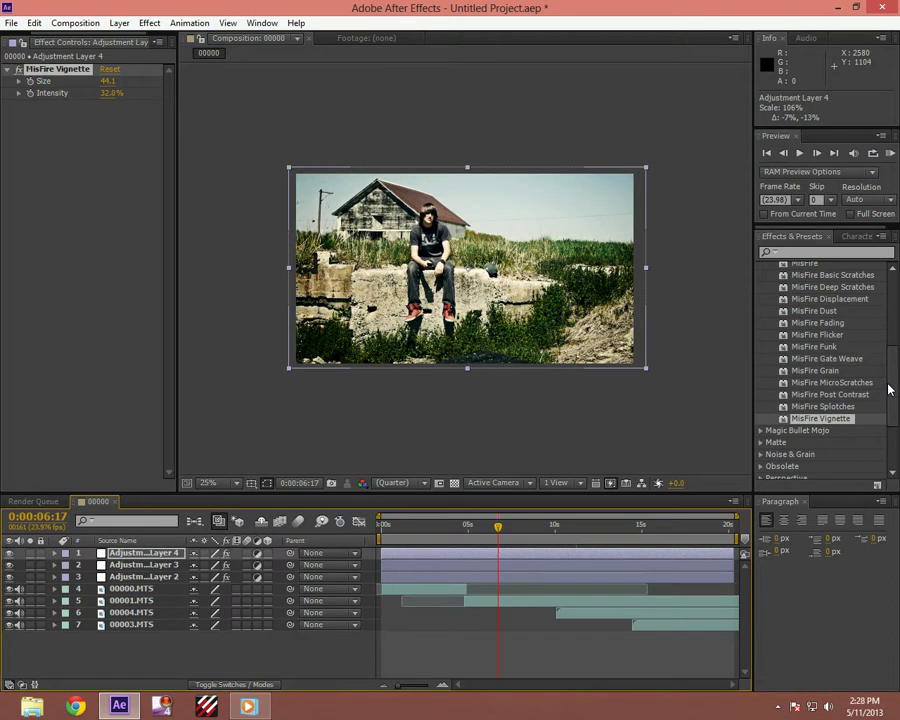
drag(888, 389, 897, 377)
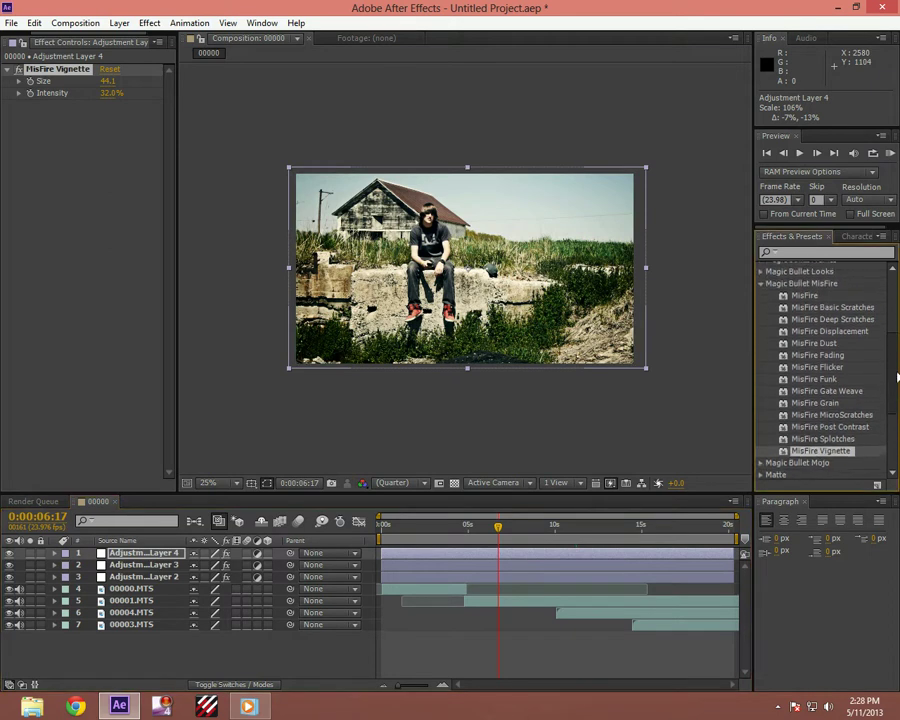
scroll(771, 376, up, 4)
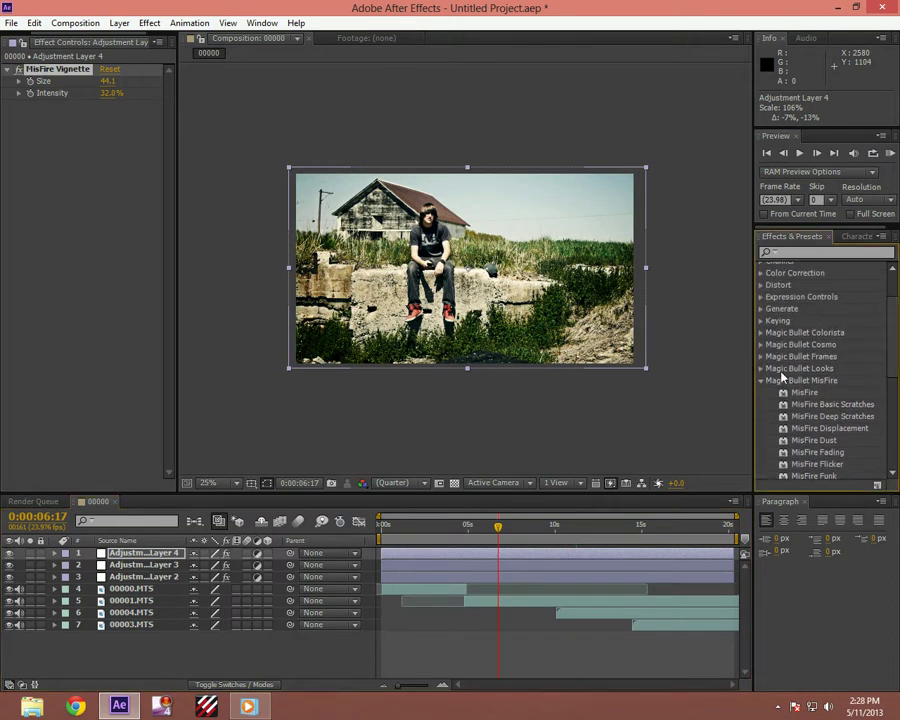
click(765, 383)
scroll(878, 366, up, 2)
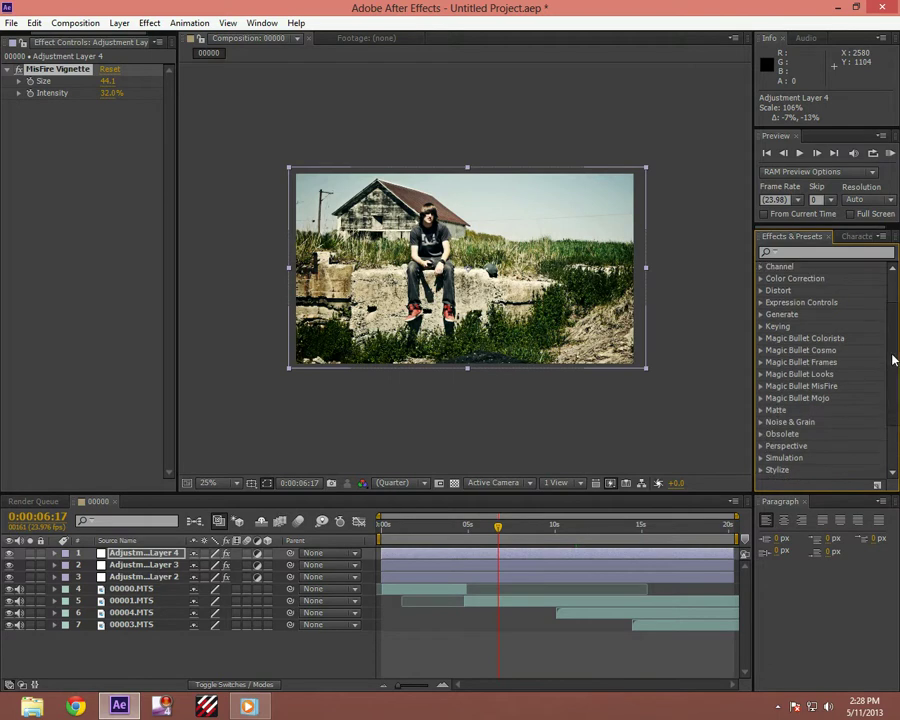
scroll(895, 352, up, 2)
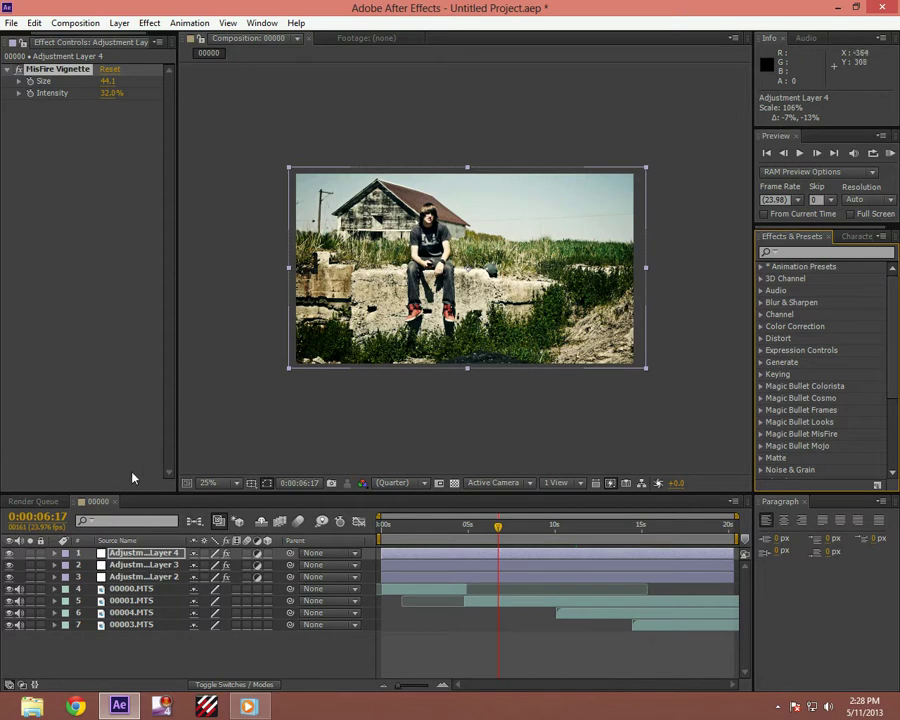
Apply Color Correction > Curves to Adjustment Layer 4, bend the RGB curve into an S, and go to 0:00:12:08
click(119, 22)
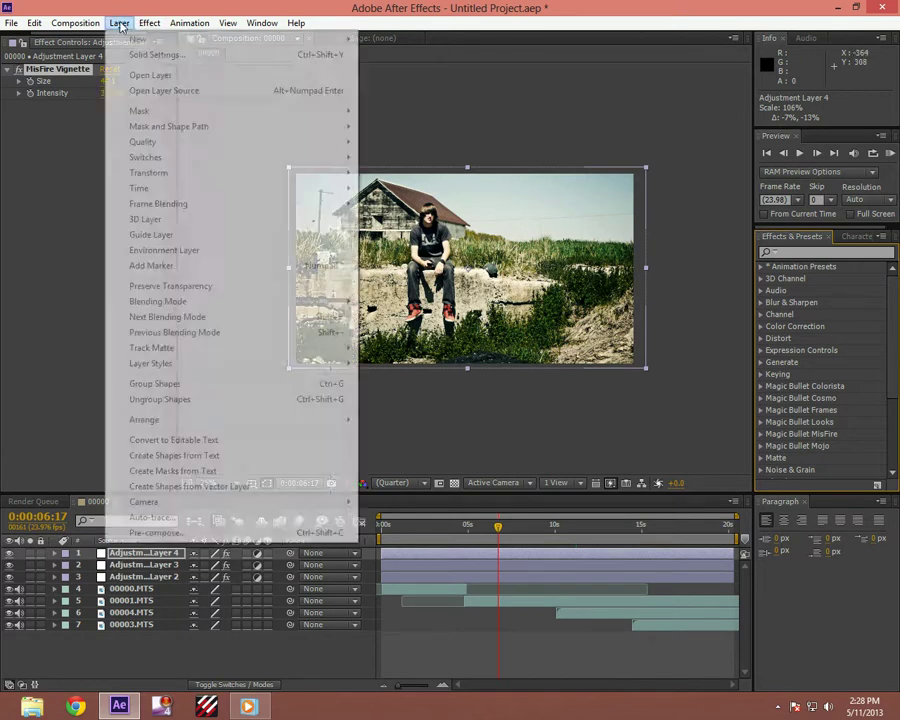
mouse_move(149, 22)
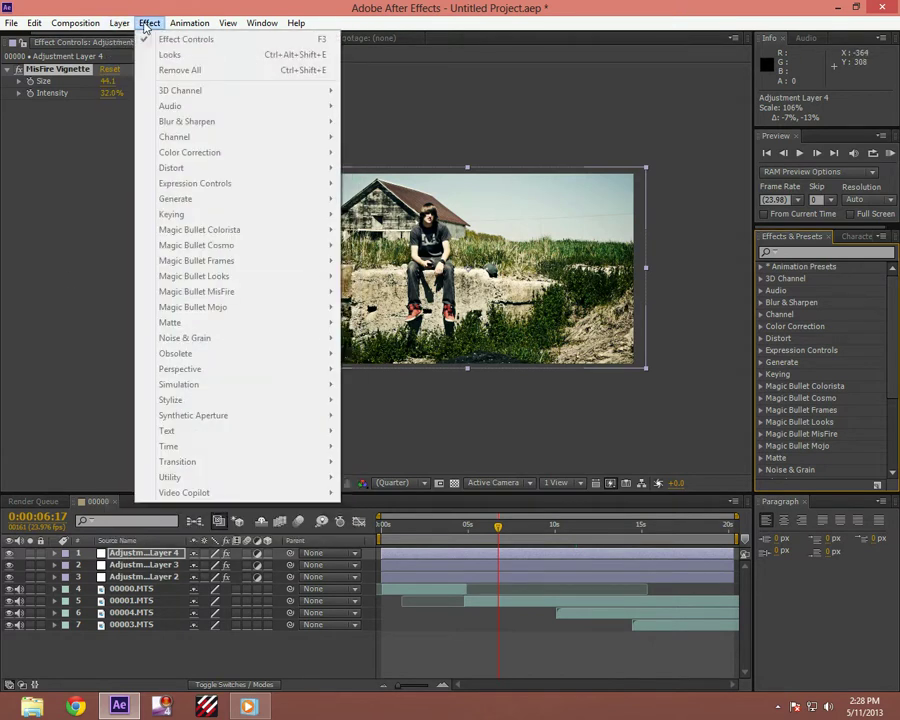
click(149, 655)
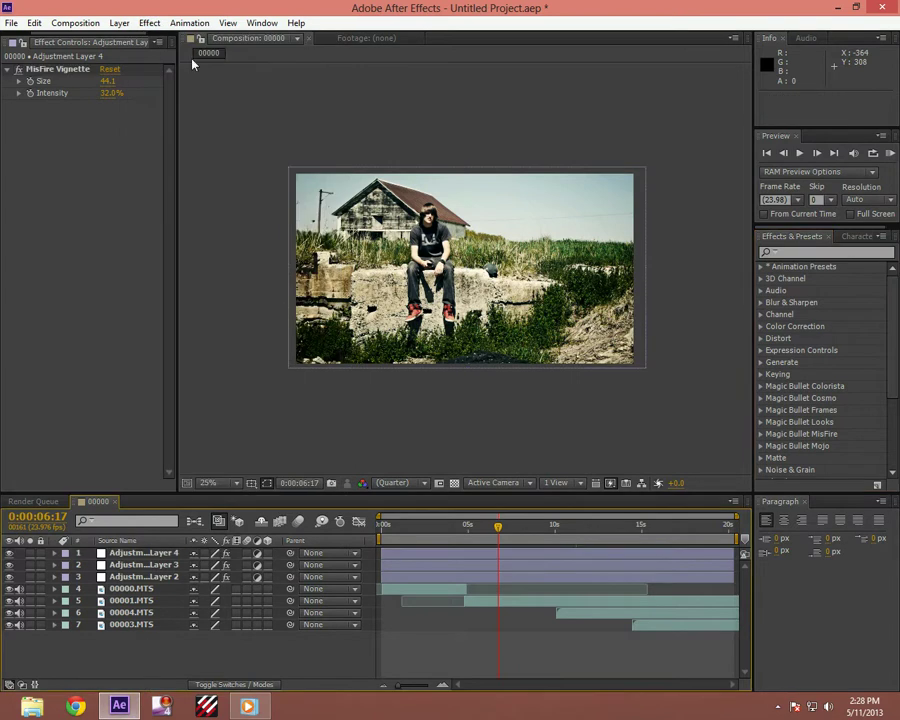
click(143, 553)
click(149, 22)
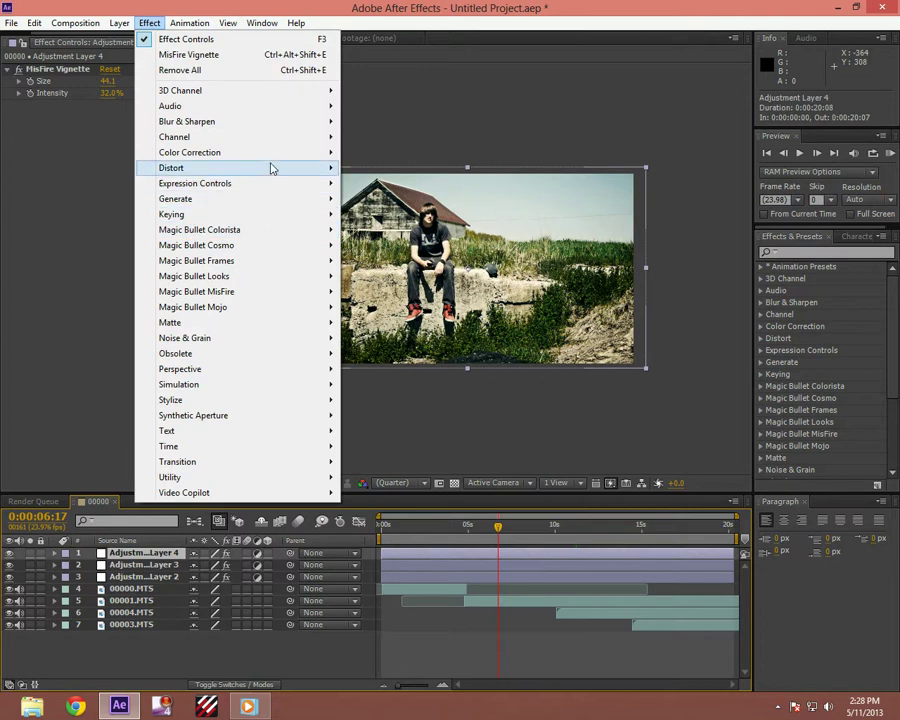
mouse_move(326, 154)
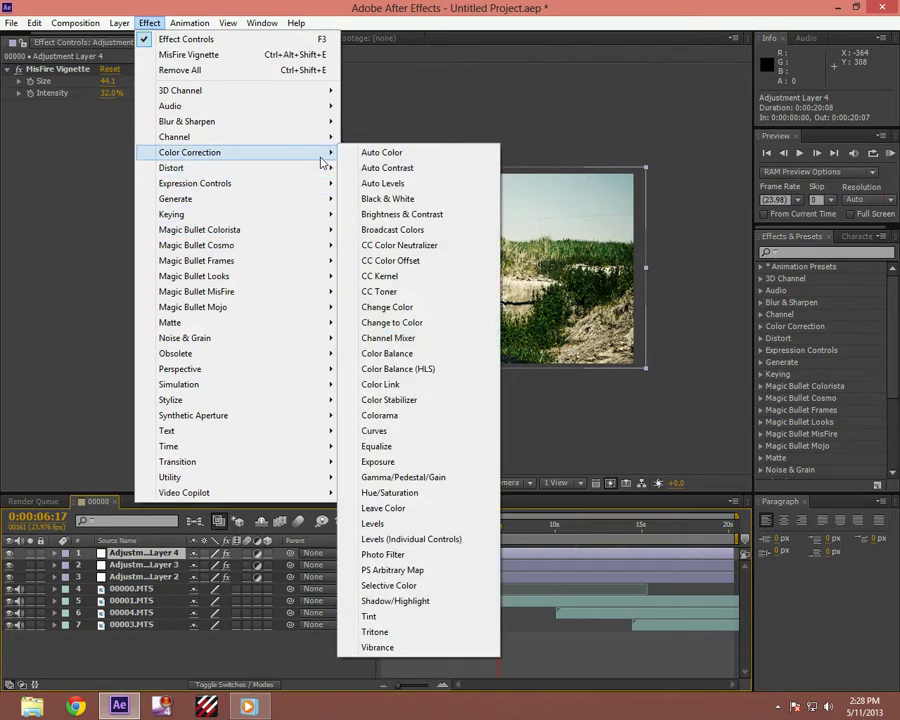
click(385, 432)
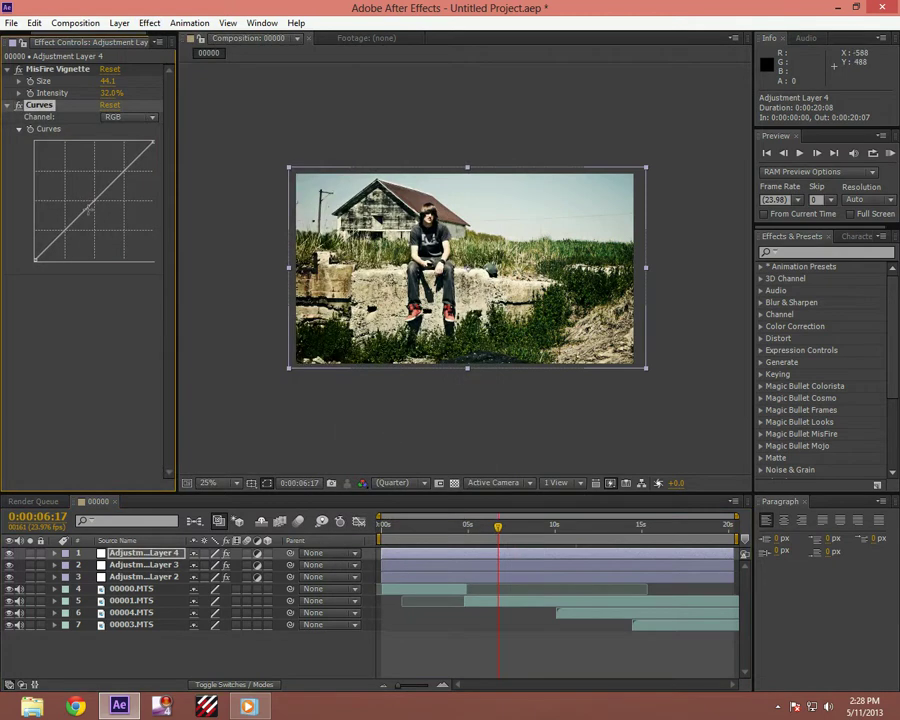
drag(88, 207, 122, 186)
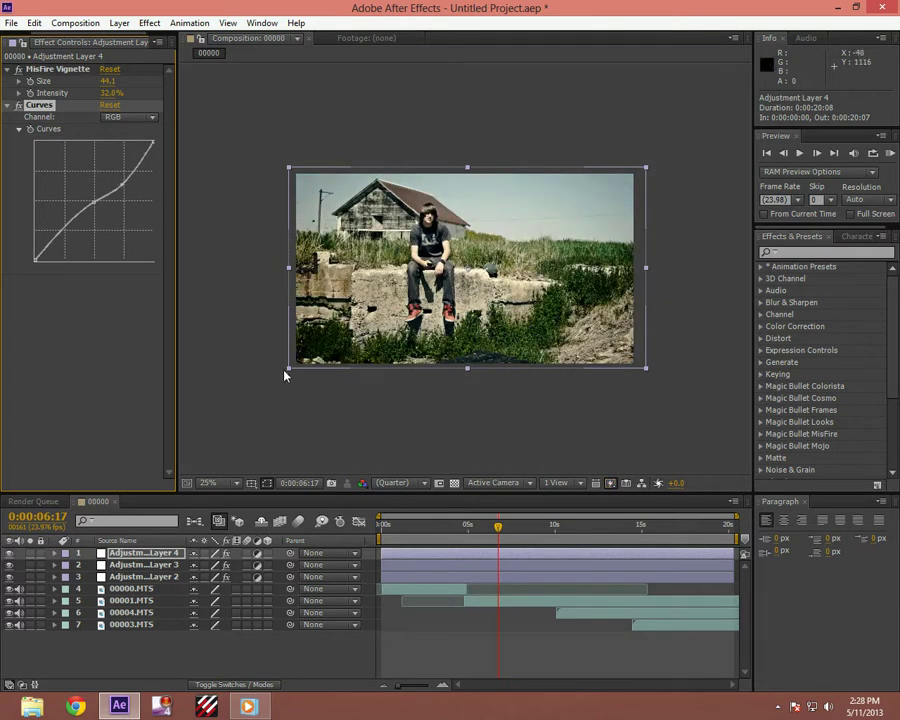
click(595, 524)
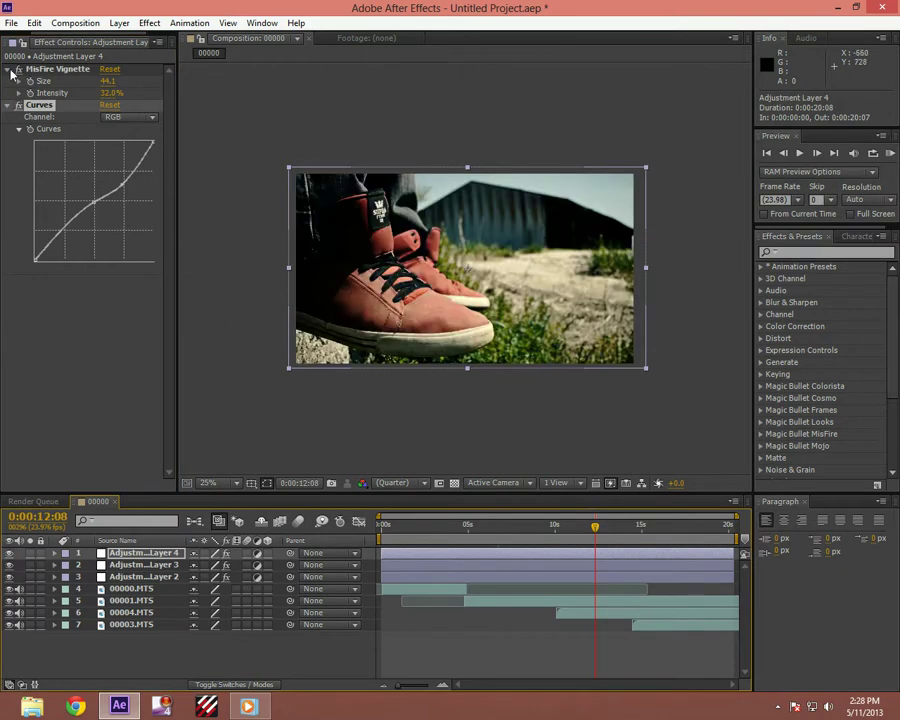
Switch the Curves Channel to Alpha, leaving the Alpha curve a straight diagonal
click(152, 118)
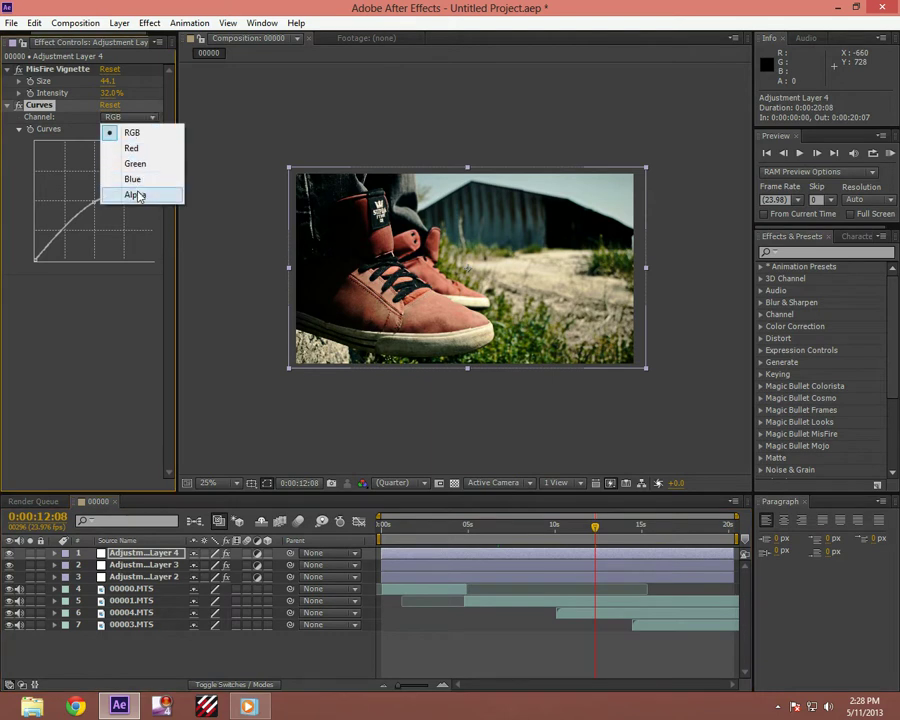
click(141, 195)
mouse_move(97, 205)
mouse_down()
mouse_move(75, 183)
mouse_move(107, 231)
mouse_move(94, 202)
mouse_up()
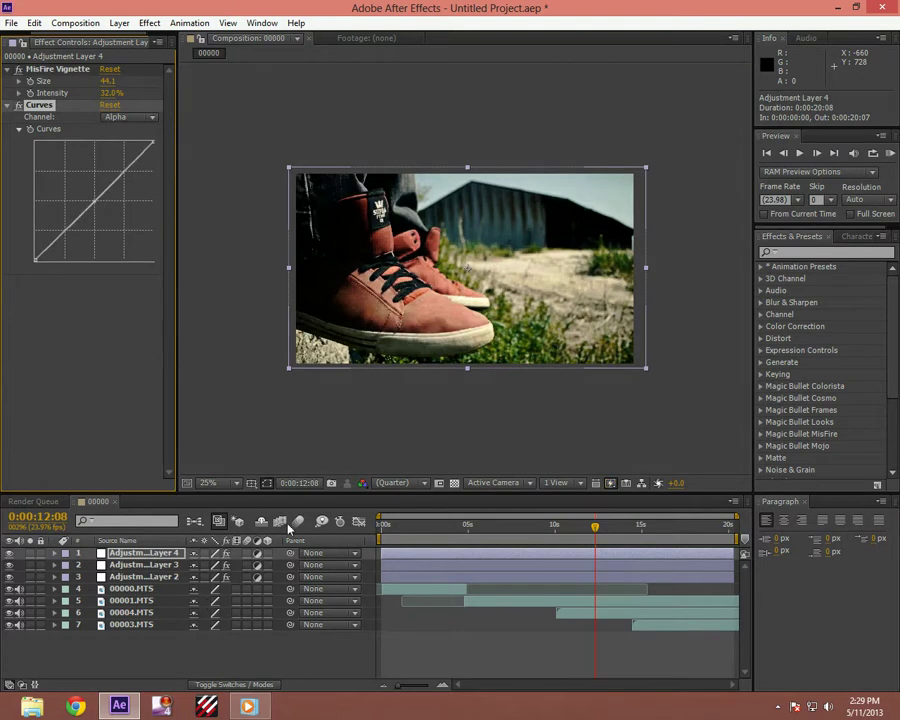
click(239, 487)
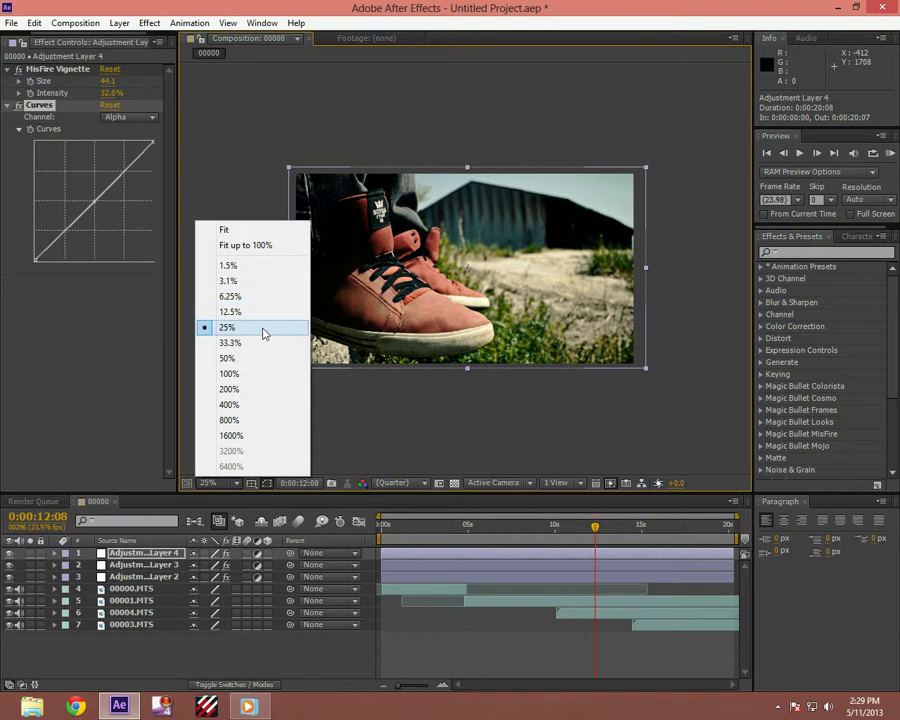
Fit the preview up to 100% and toggle Adjustment Layers 2, 3 and 4 off and back on to compare
click(245, 245)
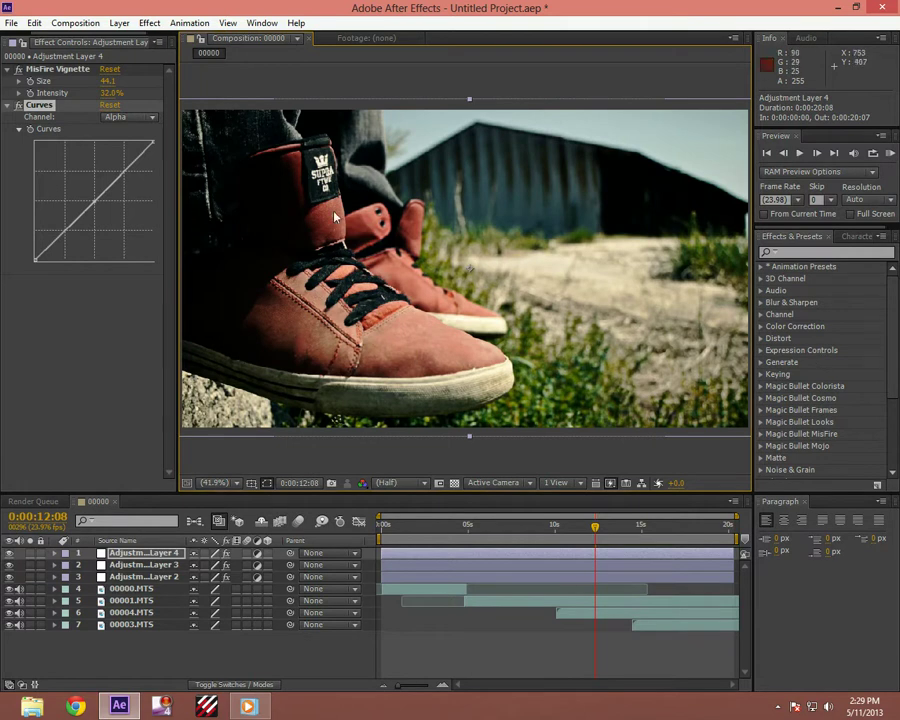
click(10, 577)
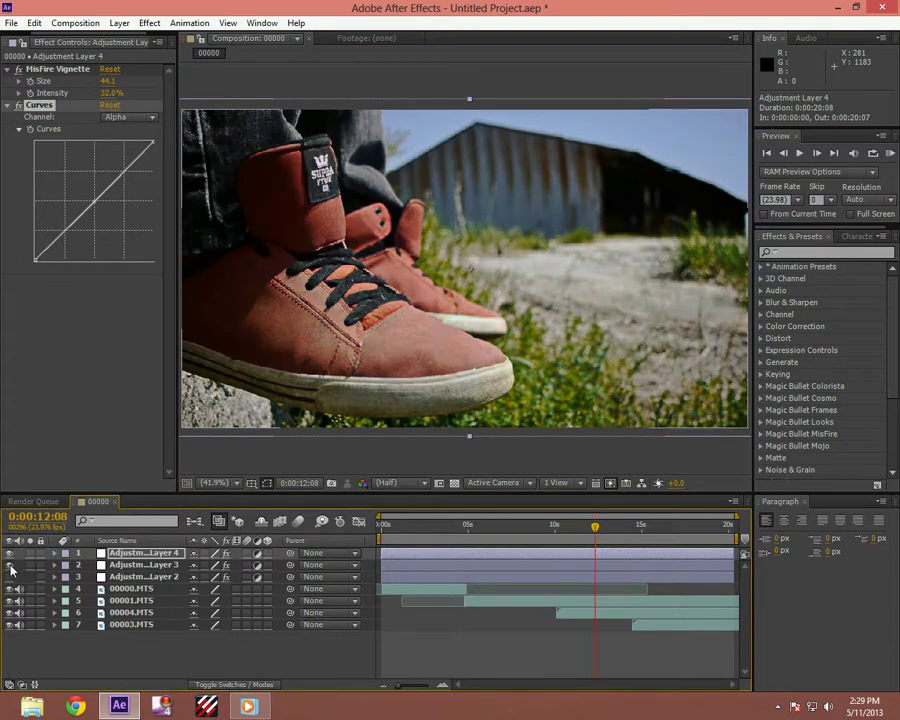
click(10, 566)
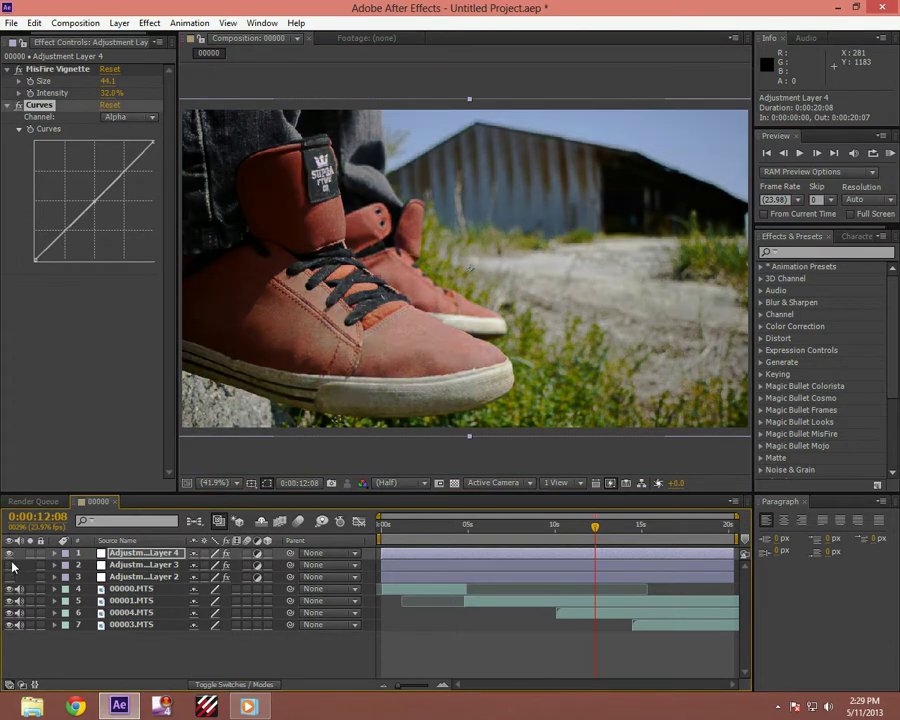
click(9, 554)
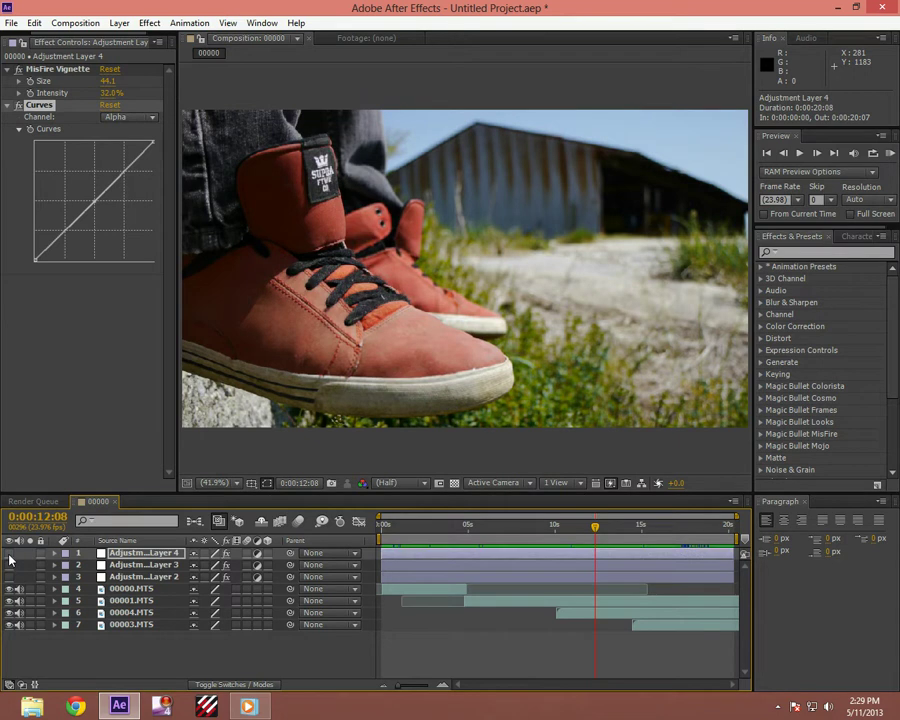
click(9, 555)
click(9, 554)
click(9, 577)
click(9, 565)
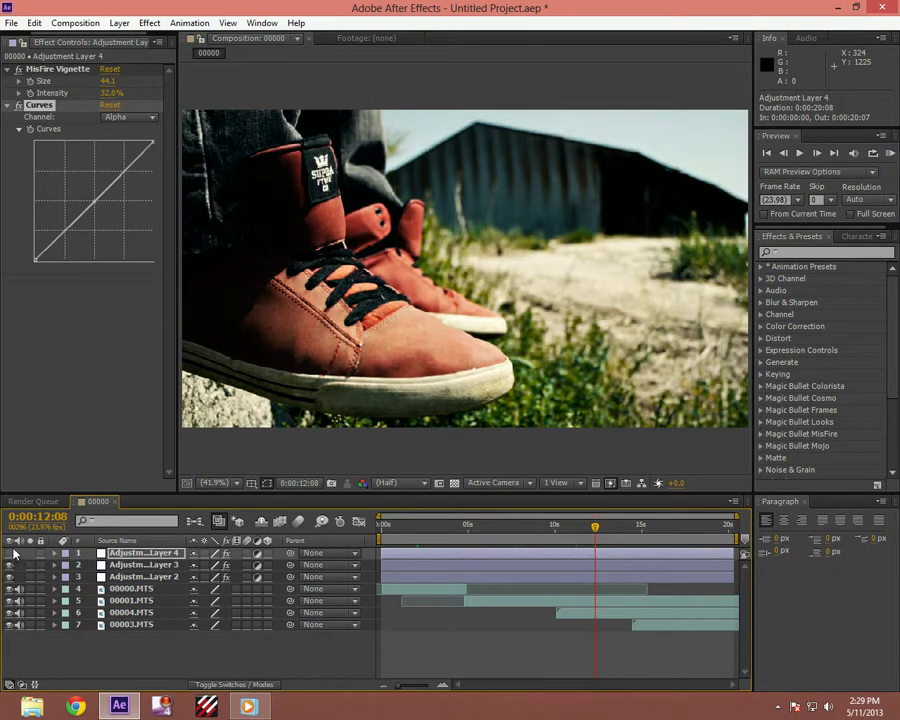
click(9, 553)
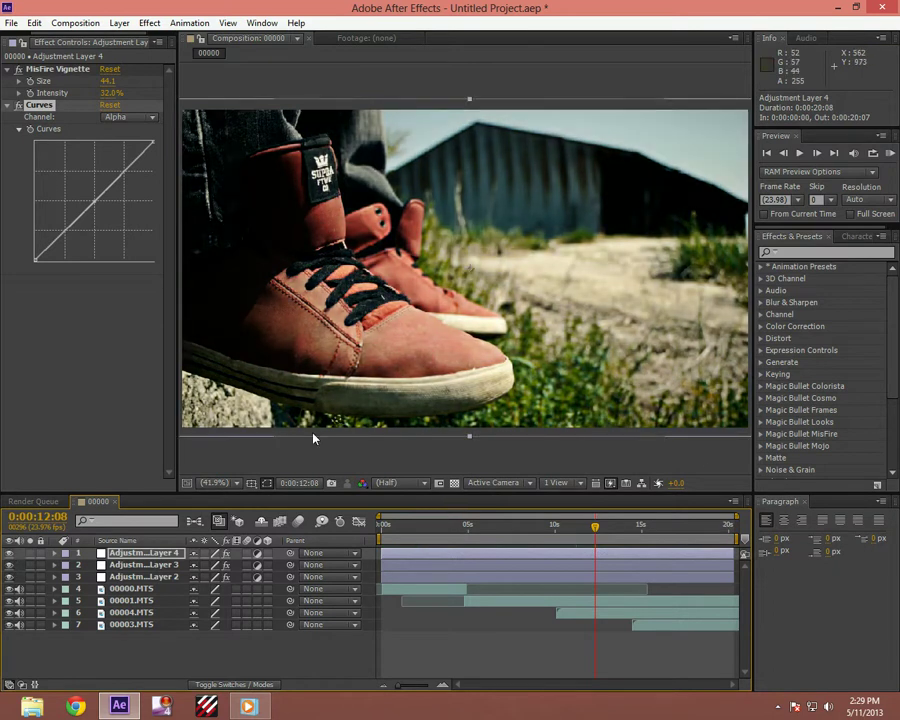